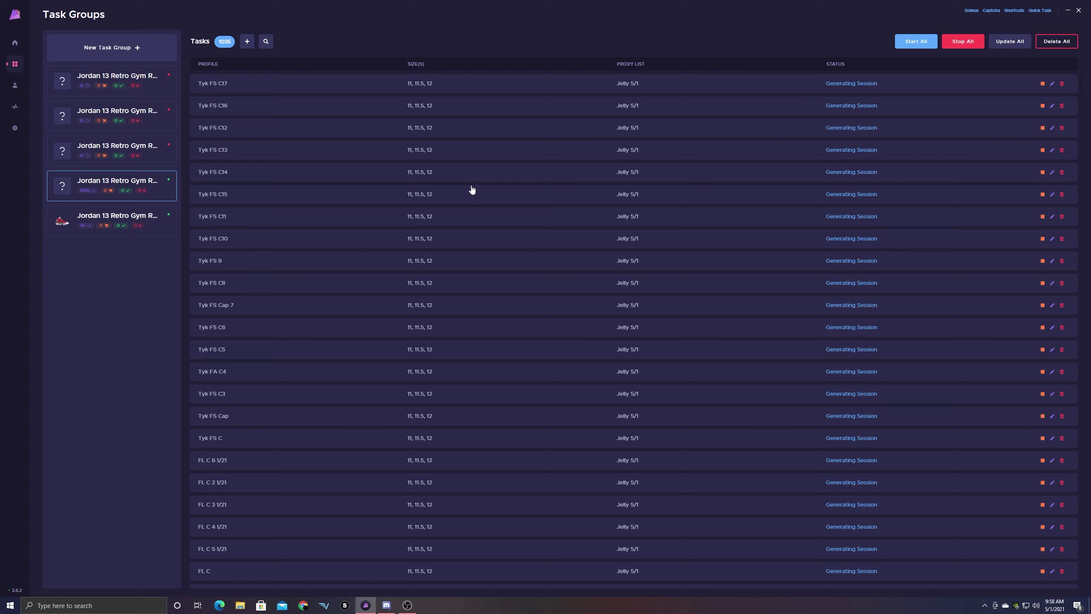
Start all tasks in the third, second and first Jordan 13 Retro Gym Red Flint Grey task groups
{"action": "left_click", "coordinate": [147, 148]}
{"action": "left_click", "coordinate": [913, 43]}
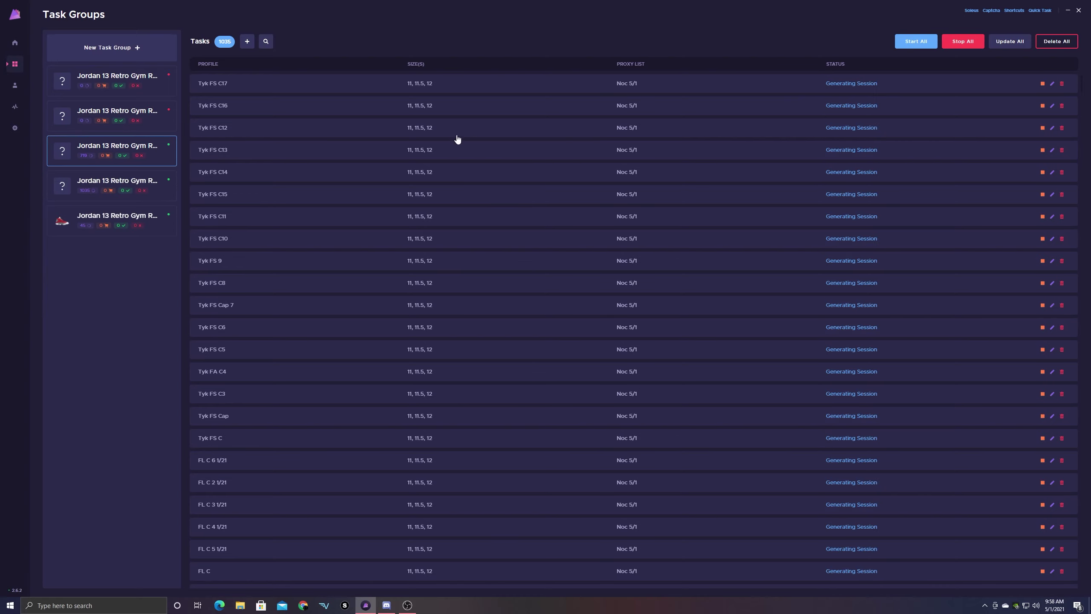
{"action": "left_click", "coordinate": [129, 114]}
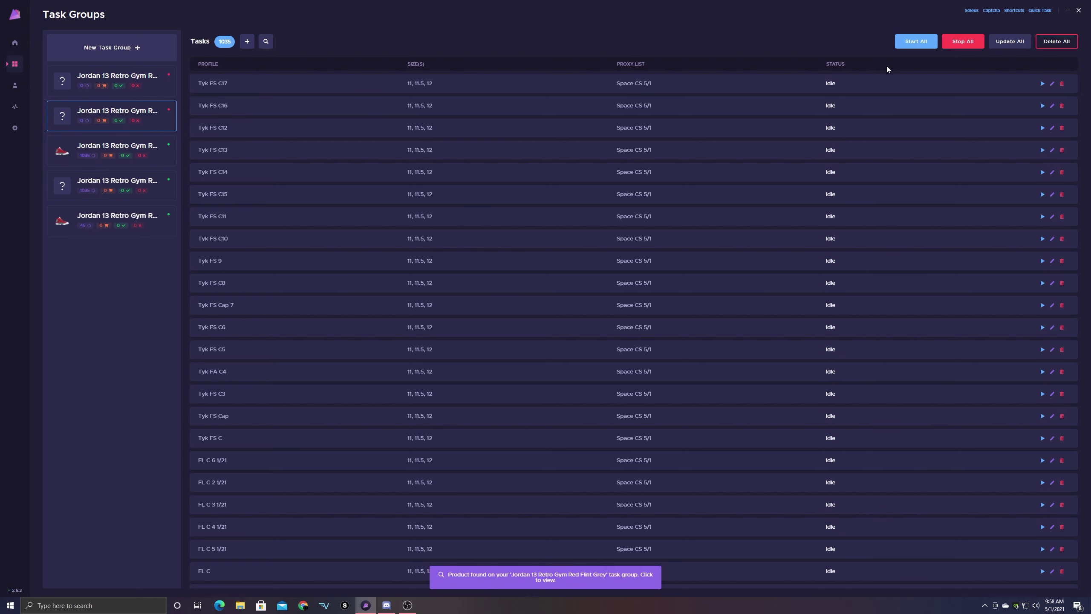
{"action": "left_click", "coordinate": [911, 43]}
{"action": "left_click", "coordinate": [154, 82]}
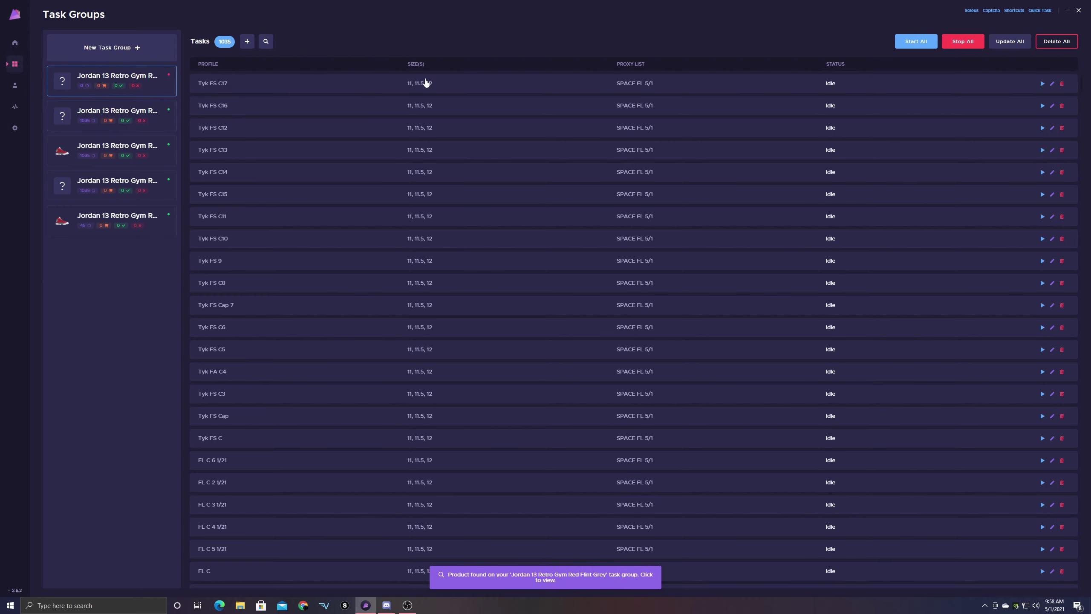
{"action": "left_click", "coordinate": [931, 43]}
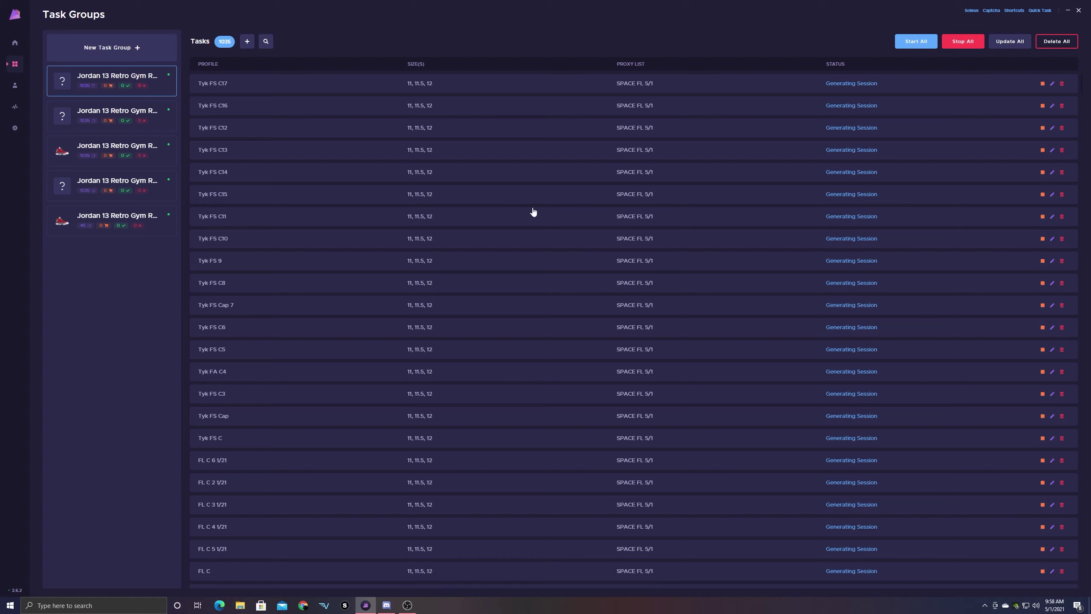
{"action": "left_click", "coordinate": [123, 151]}
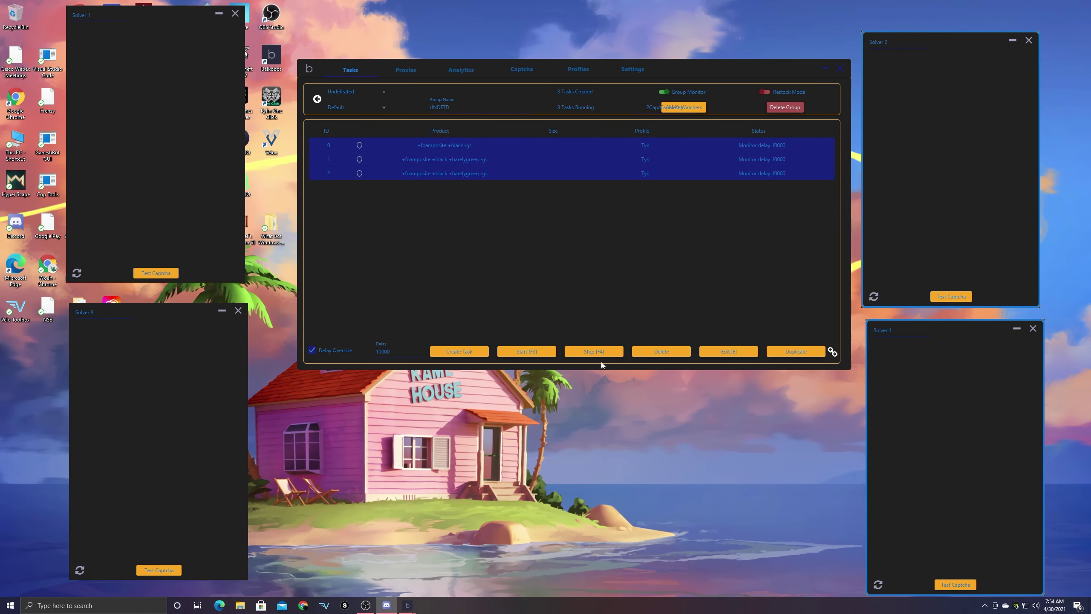
In BalkoBot, duplicate the Undefeated task group UNDFTD under the name T and open the copy
{"action": "left_click", "coordinate": [317, 100]}
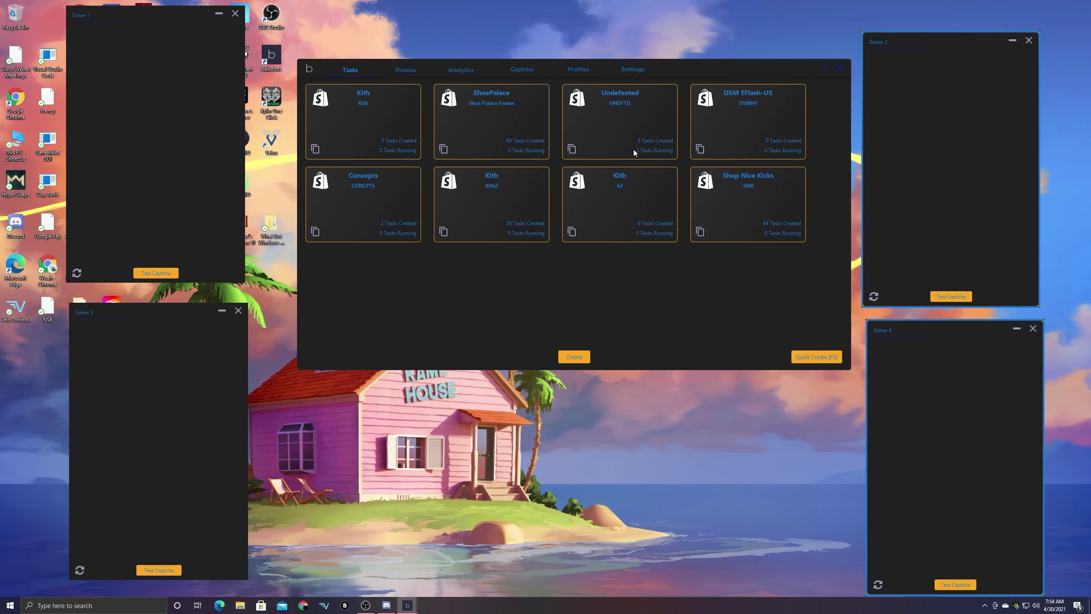
{"action": "left_click", "coordinate": [572, 149]}
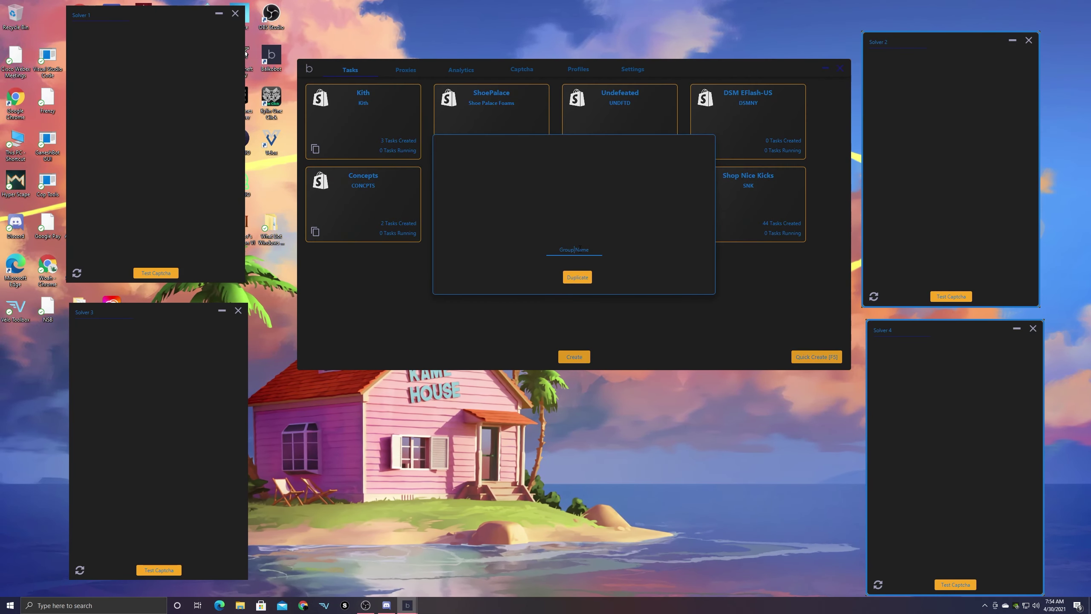
{"action": "type", "text": "T"}
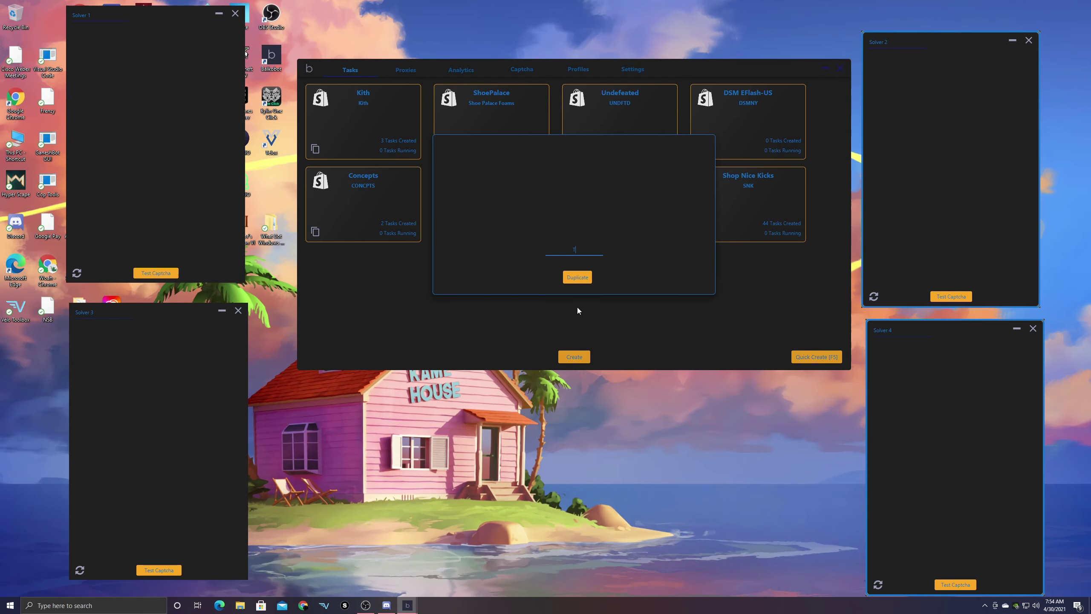
{"action": "left_click", "coordinate": [577, 277]}
{"action": "left_click", "coordinate": [348, 300]}
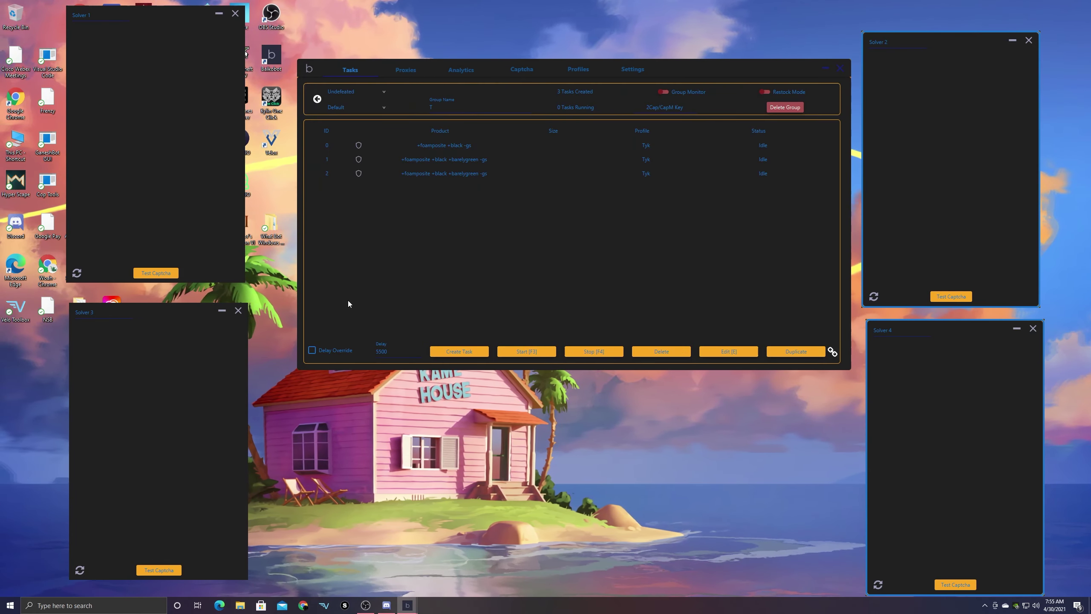
Replace the product keywords of all three tasks in group T with travis, jordan and vi
{"action": "left_click", "coordinate": [503, 145]}
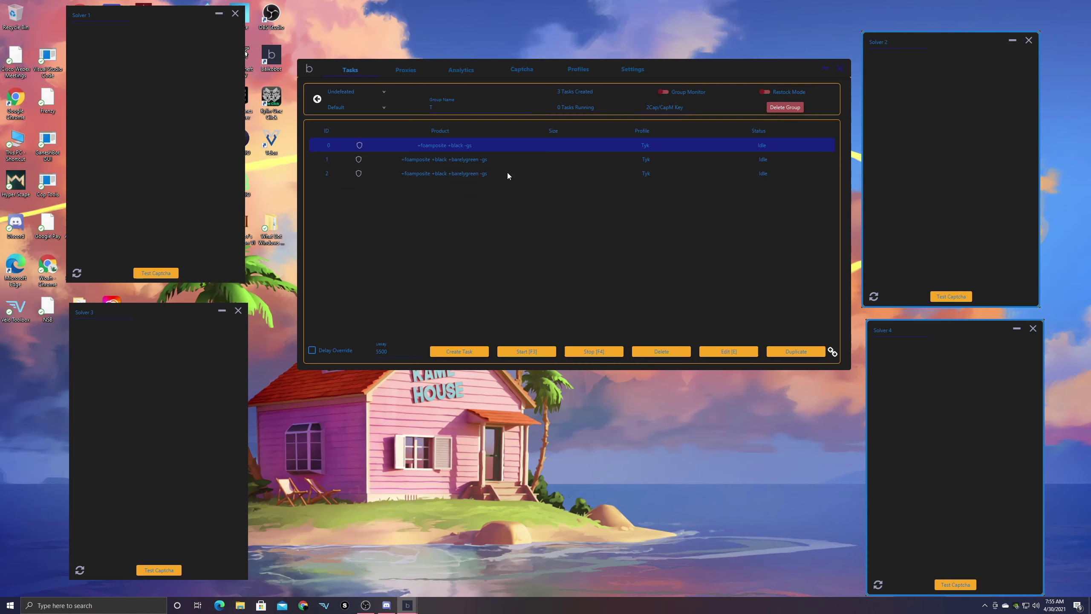
{"action": "left_click", "coordinate": [507, 172], "text": "shift"}
{"action": "key", "text": "e"}
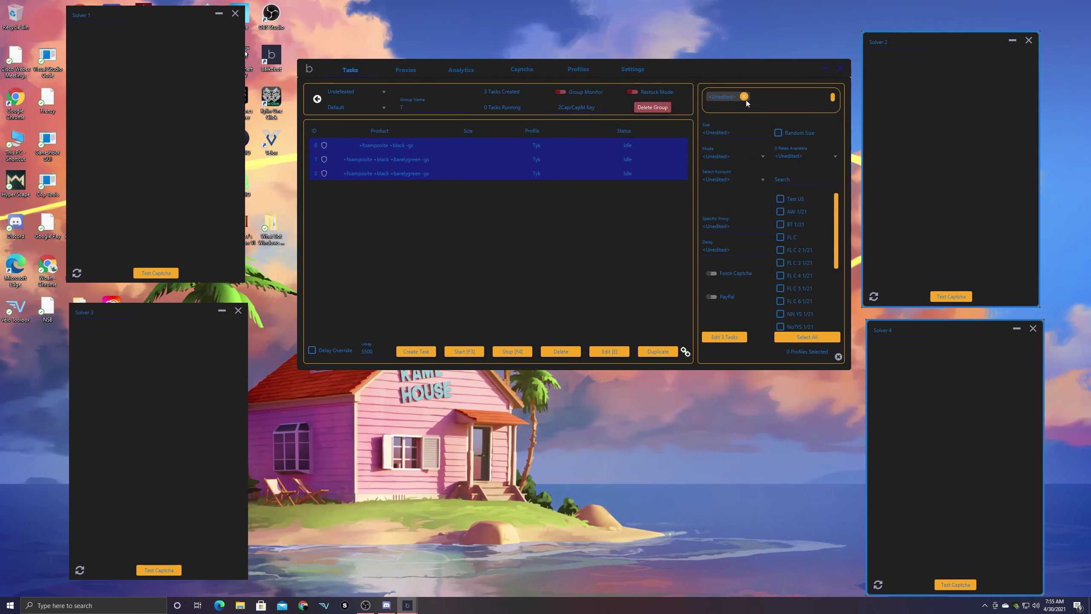
{"action": "left_click", "coordinate": [744, 96]}
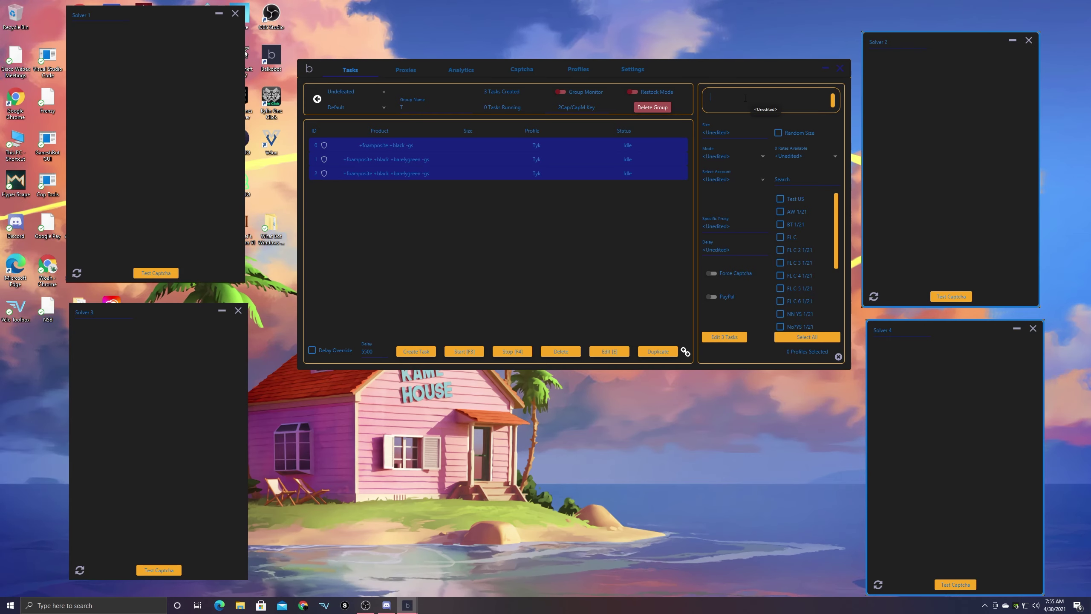
{"action": "type", "text": "travis"}
{"action": "key", "text": "Return"}
{"action": "type", "text": "jor"}
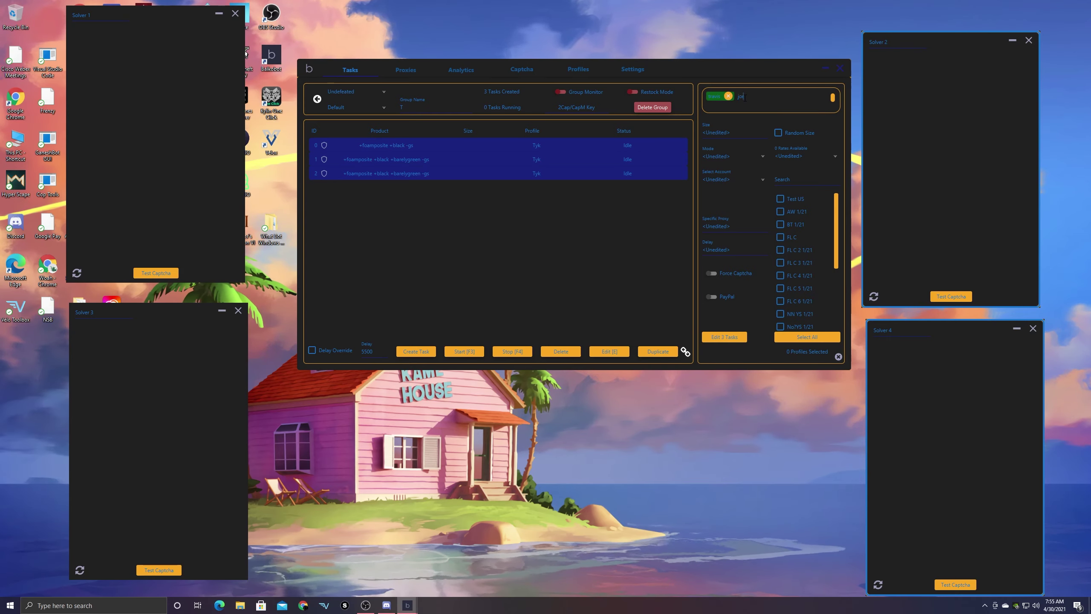
{"action": "type", "text": "dan VI"}
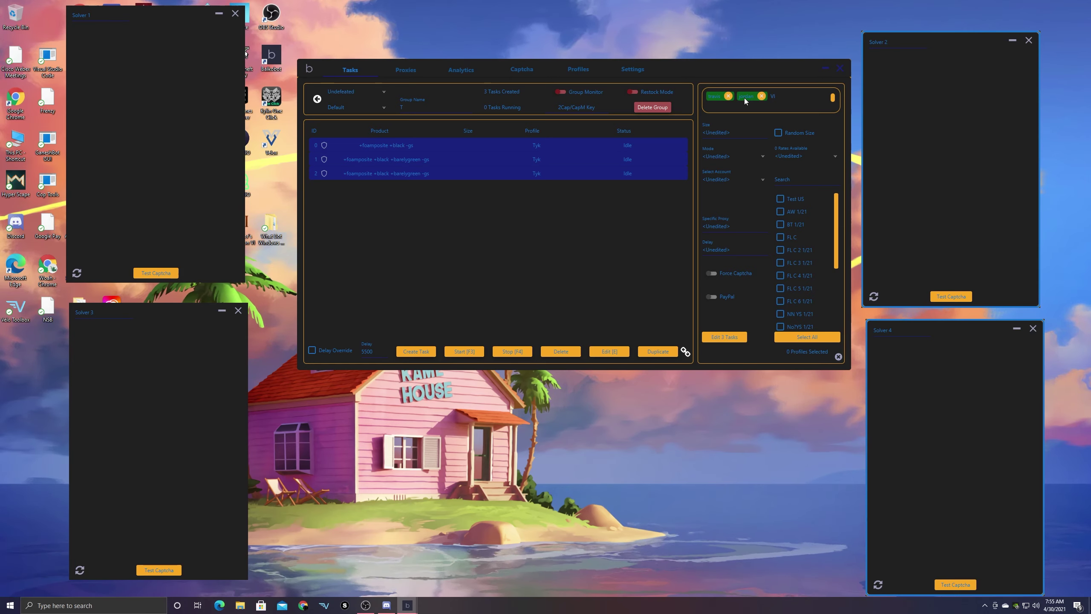
{"action": "key", "text": "BackSpace"}
{"action": "key", "text": "BackSpace"}
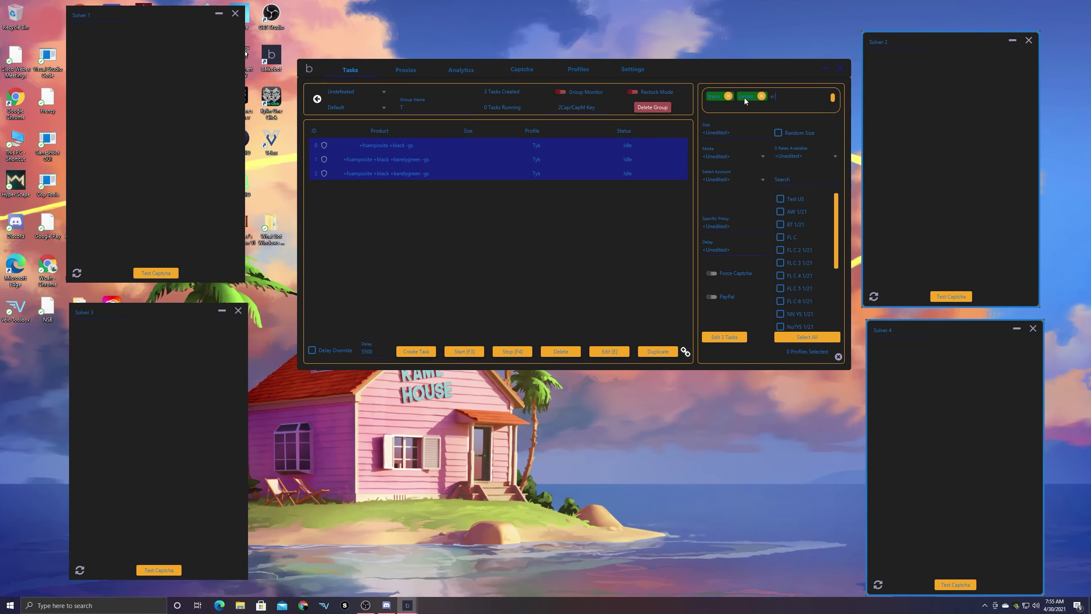
{"action": "key", "text": "BackSpace"}
{"action": "key", "text": "BackSpace"}
{"action": "left_click", "coordinate": [721, 339]}
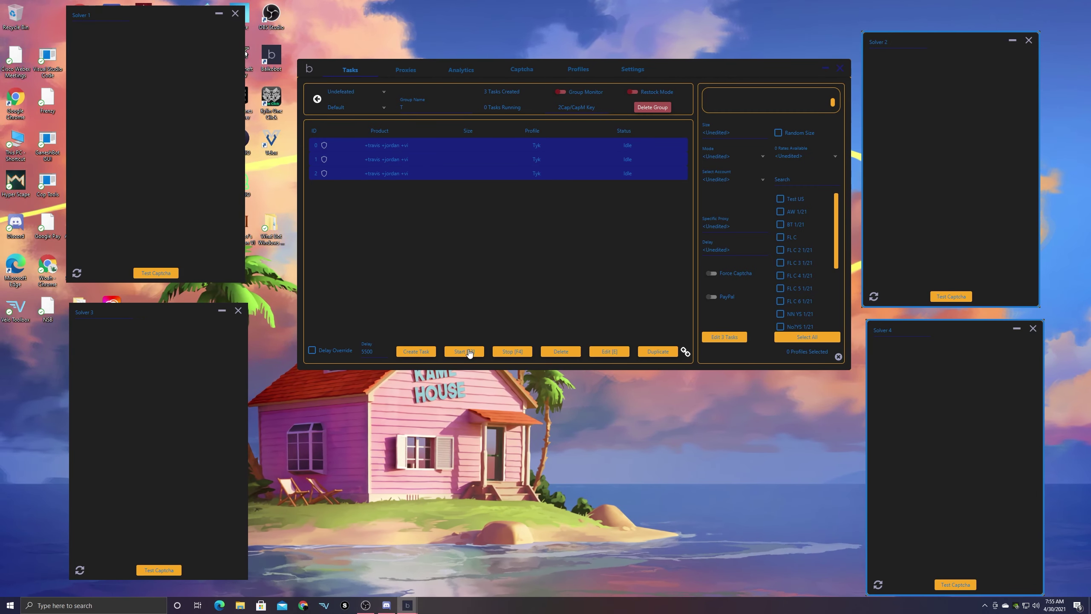
Start the three edited tasks and override the group's monitor delay with 10000
{"action": "left_click", "coordinate": [483, 353]}
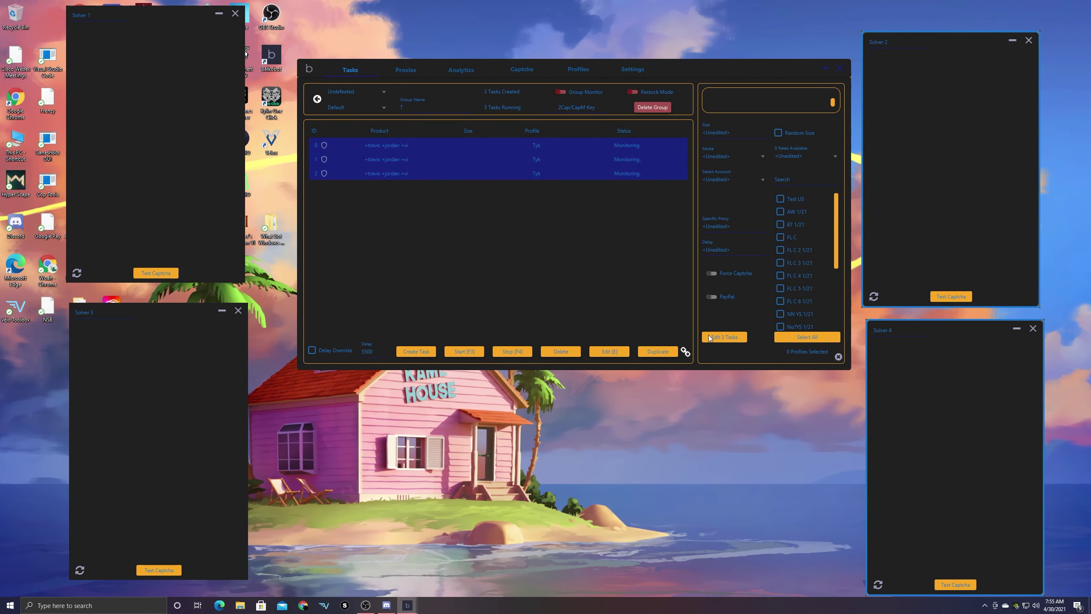
{"action": "left_click", "coordinate": [838, 356]}
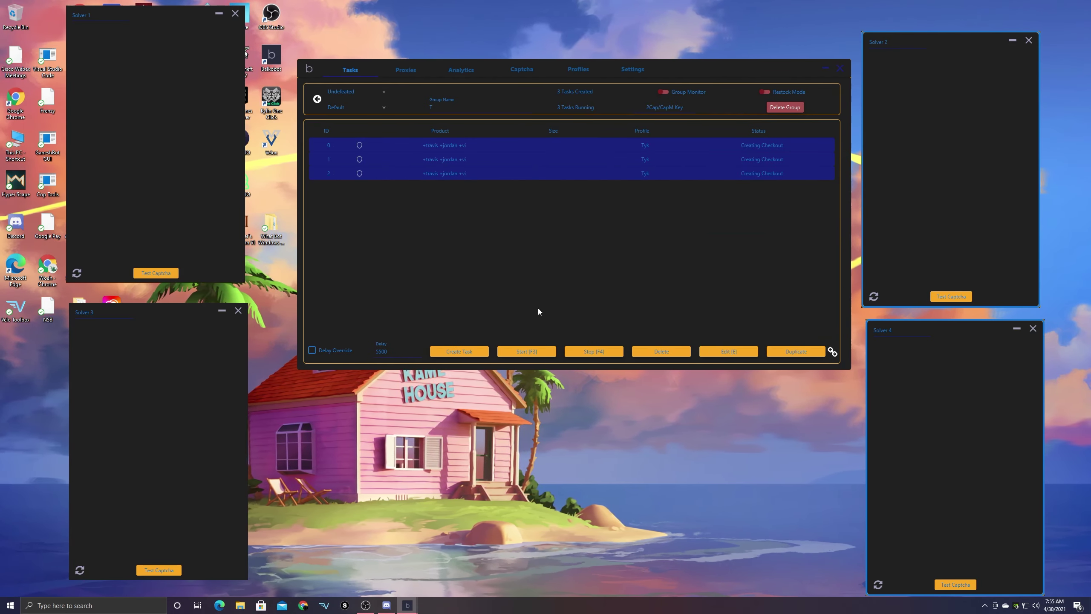
{"action": "double_click", "coordinate": [392, 349]}
{"action": "type", "text": "1"}
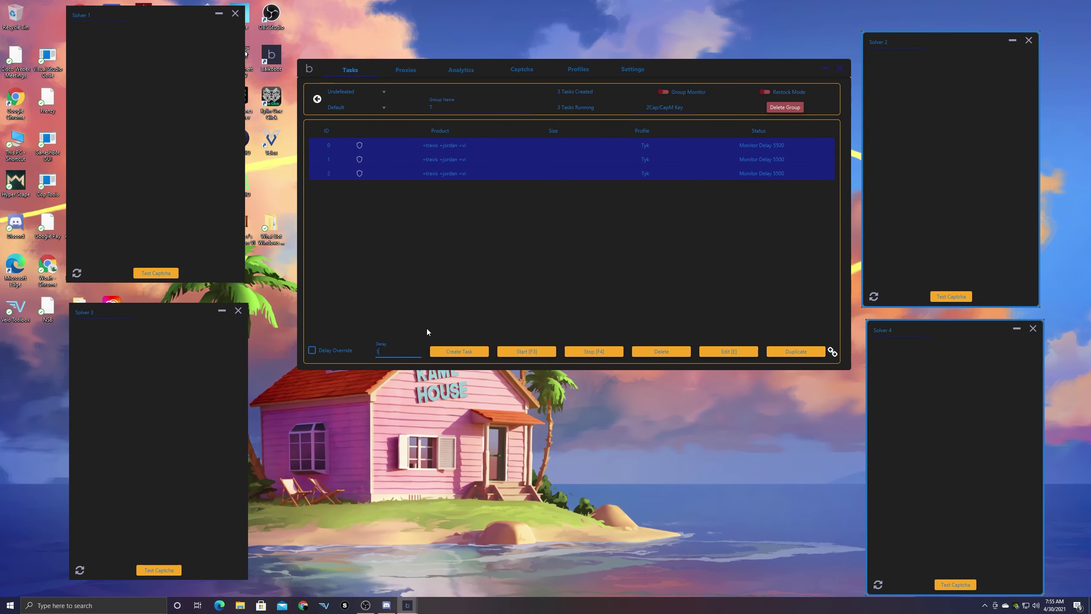
{"action": "type", "text": "0000"}
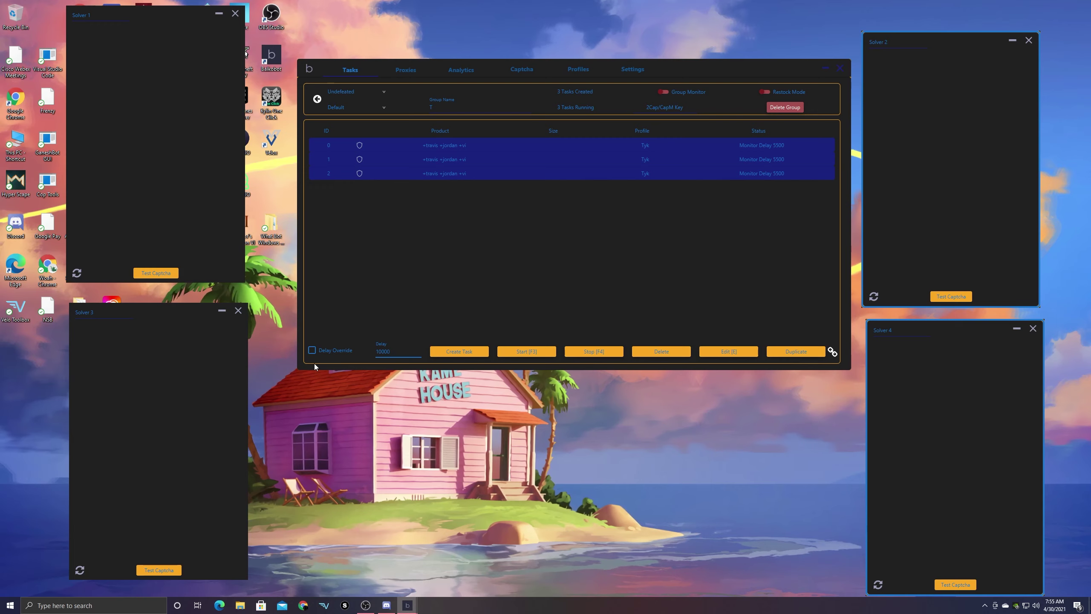
{"action": "left_click", "coordinate": [329, 351]}
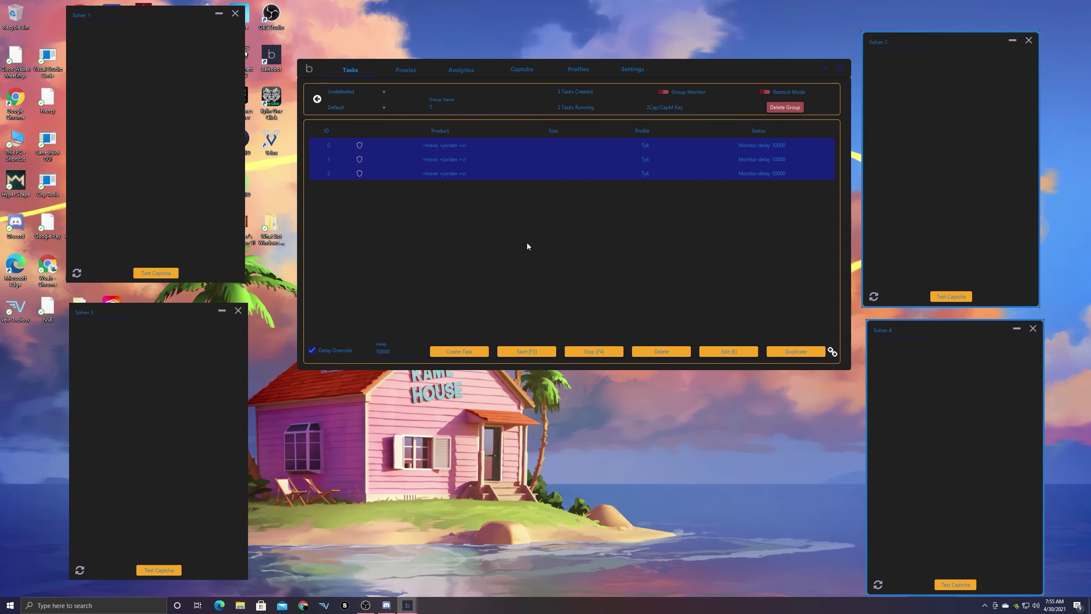
{"action": "left_click", "coordinate": [559, 162], "text": "ctrl"}
{"action": "left_click", "coordinate": [564, 145], "text": "ctrl"}
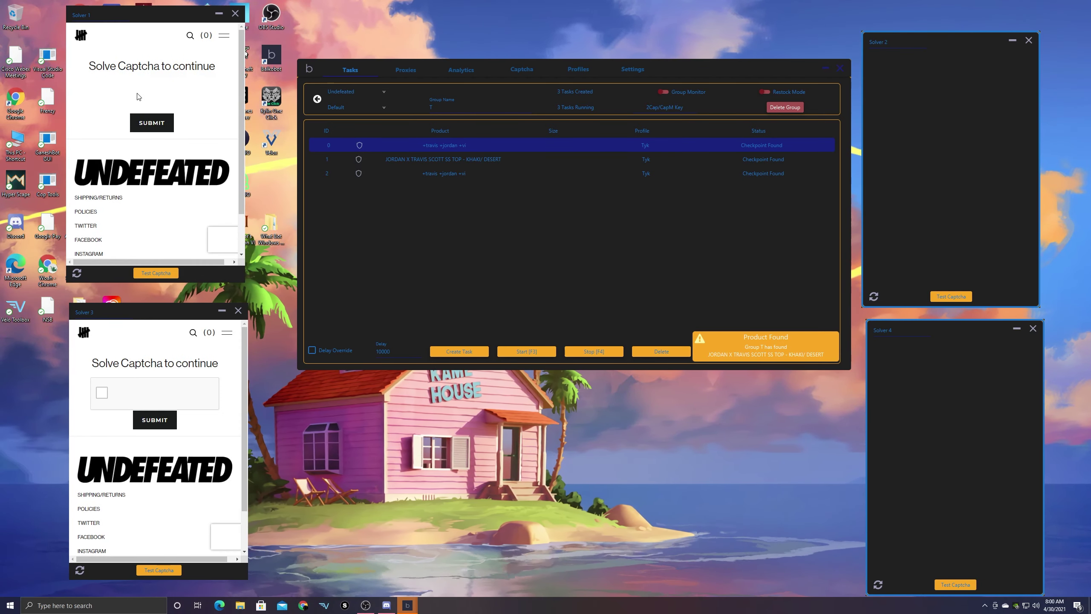
Complete the fire hydrant image captcha in Solver 1 and begin the captcha in Solver 3
{"action": "left_click", "coordinate": [139, 104]}
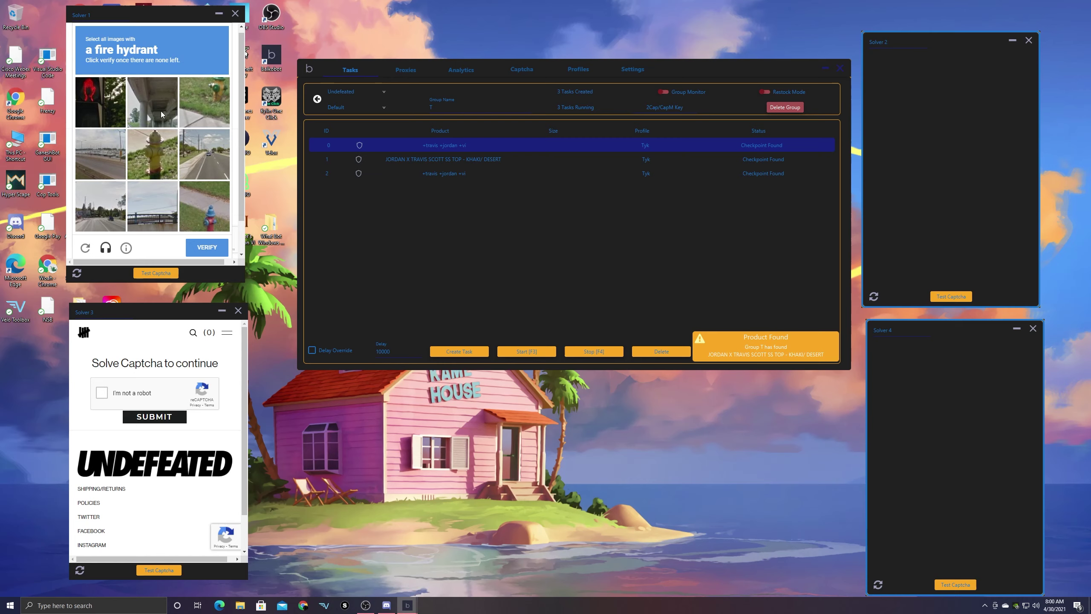
{"action": "left_click", "coordinate": [152, 151]}
{"action": "left_click", "coordinate": [204, 102]}
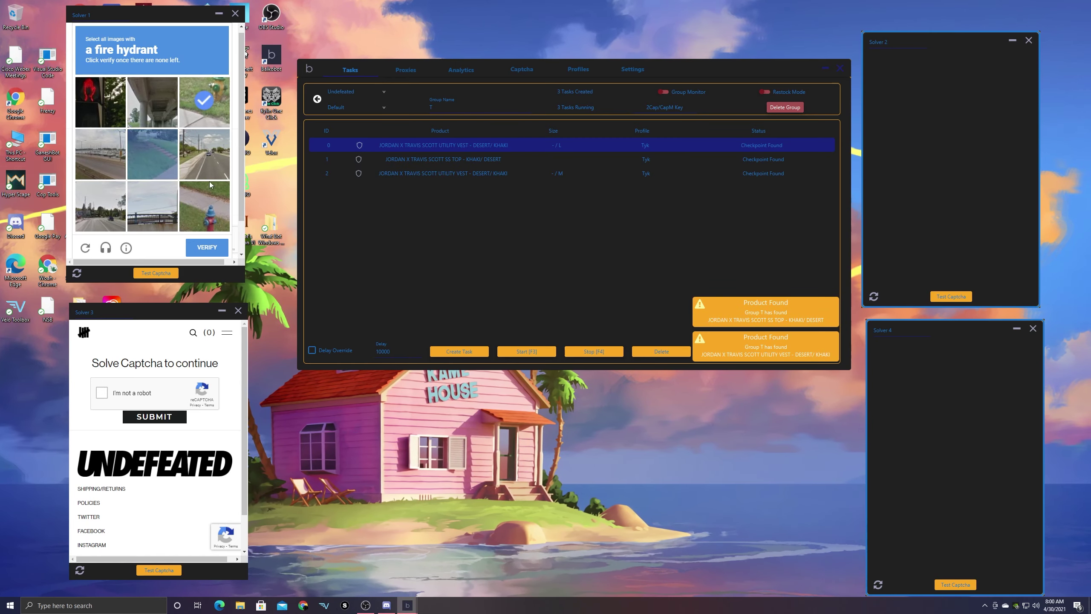
{"action": "left_click", "coordinate": [209, 209]}
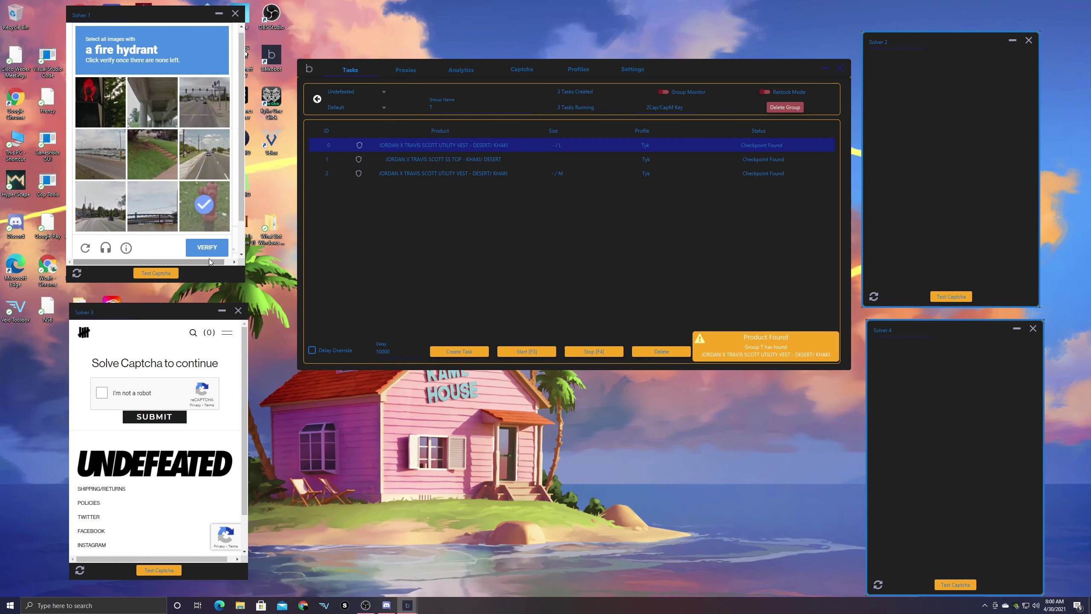
{"action": "left_click", "coordinate": [208, 217]}
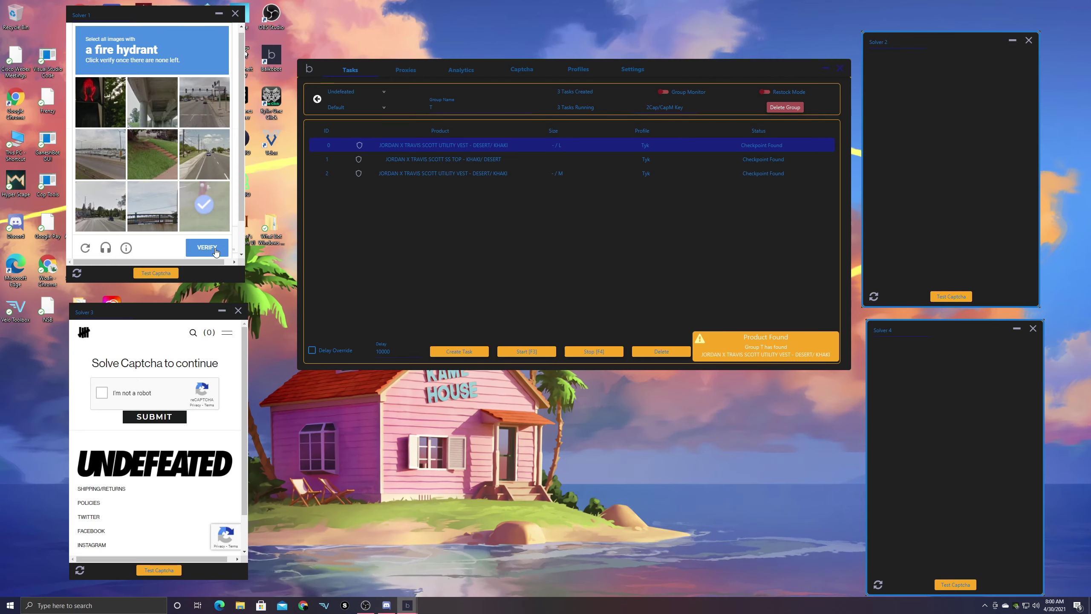
{"action": "left_click", "coordinate": [207, 247]}
{"action": "left_click", "coordinate": [101, 393]}
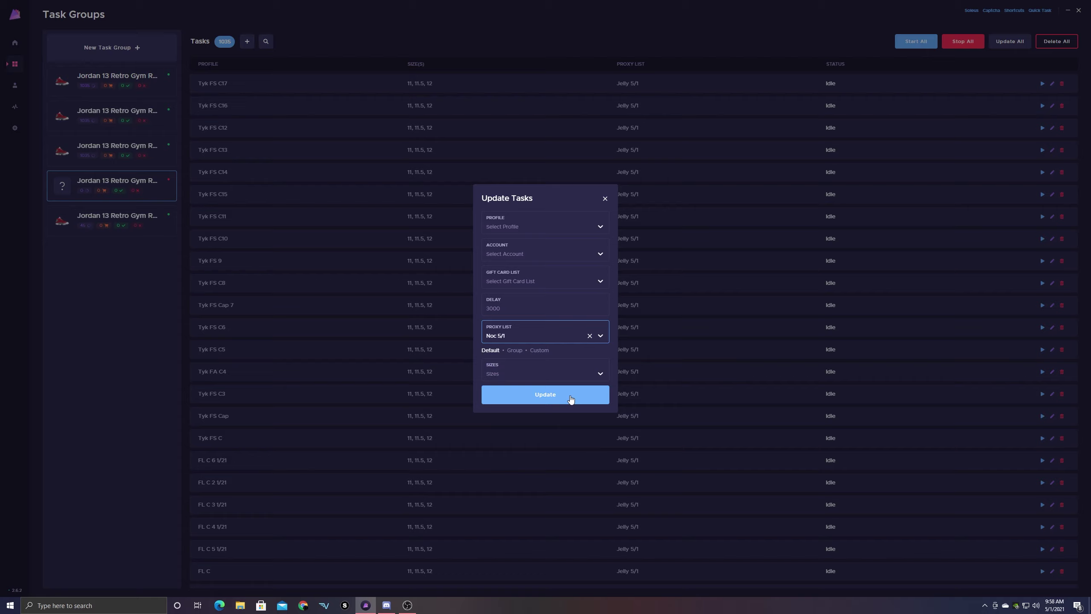
In PrismAIO, apply the Noc 5/1 proxy list to every task in the fourth group, and run the tasks before stopping them all
{"action": "left_click", "coordinate": [580, 397]}
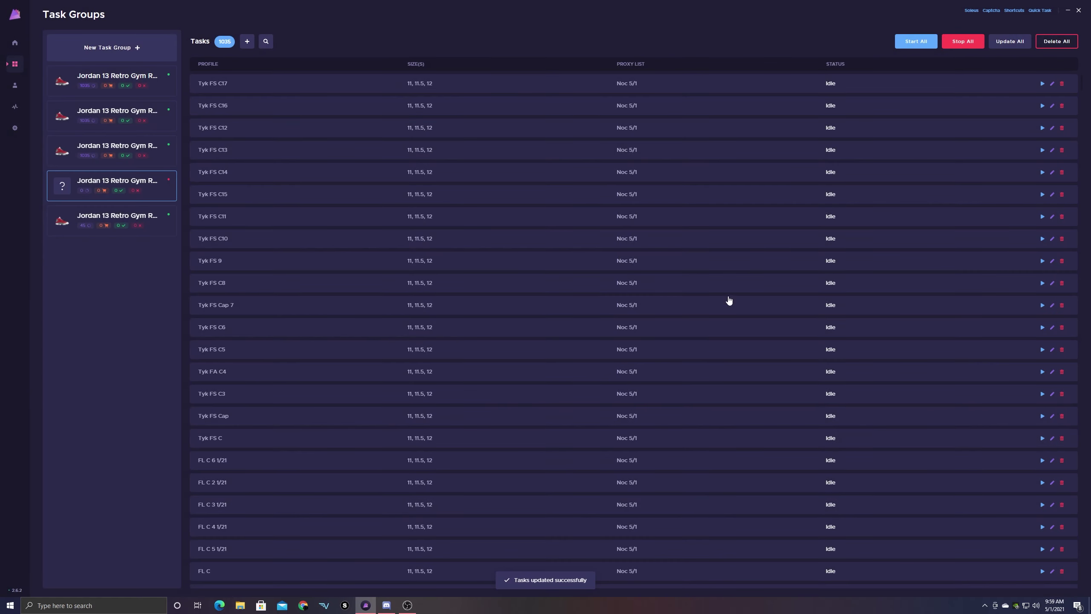
{"action": "left_click", "coordinate": [916, 41]}
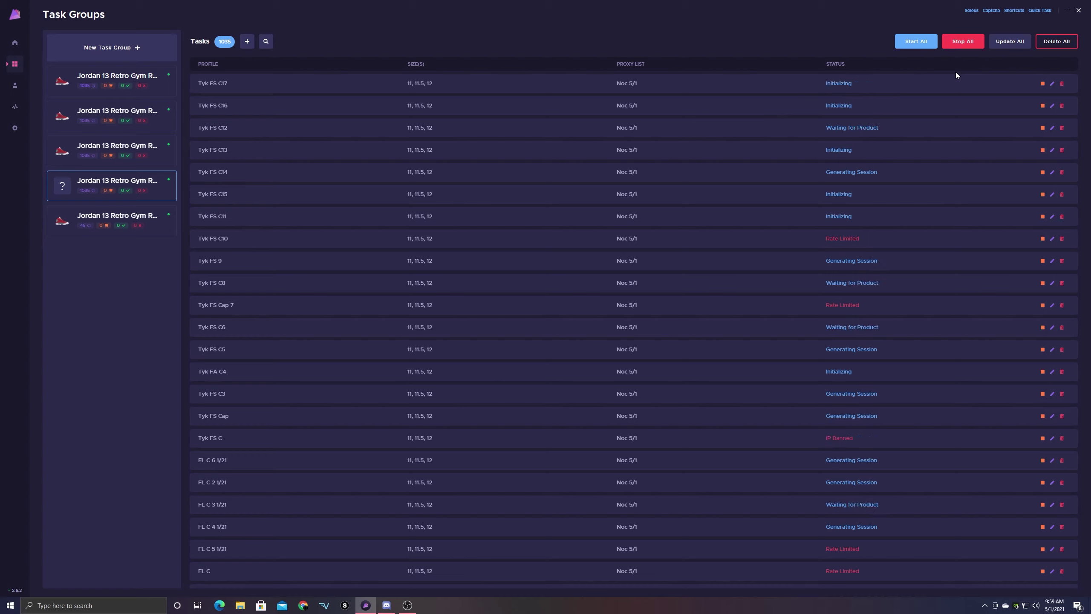
{"action": "left_click", "coordinate": [970, 43]}
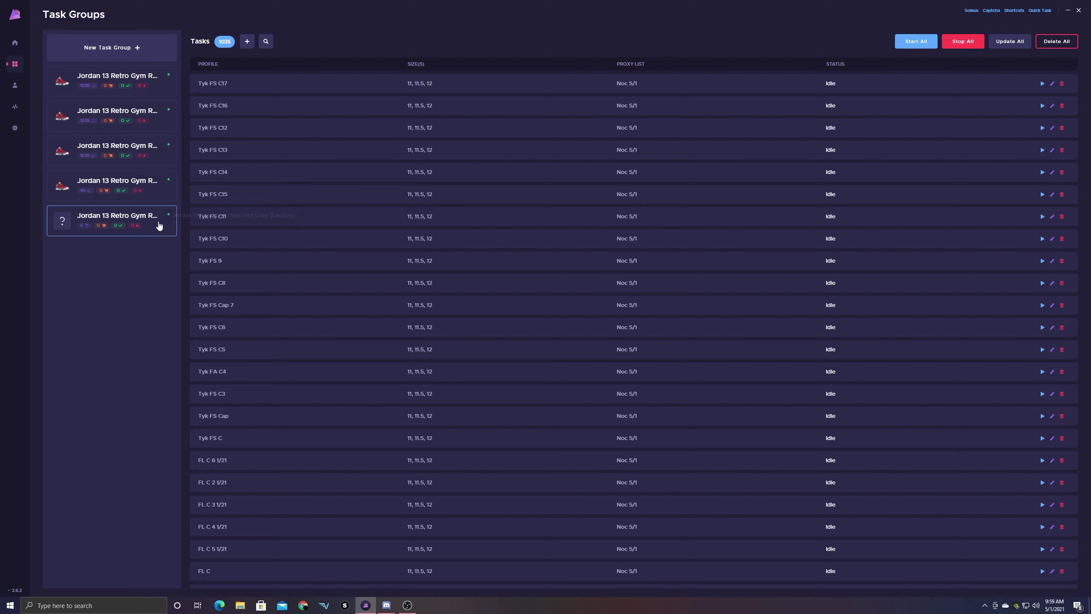
Open the third Jordan 13 group's details and filter its tasks by the Carted statistic
{"action": "left_click", "coordinate": [151, 180]}
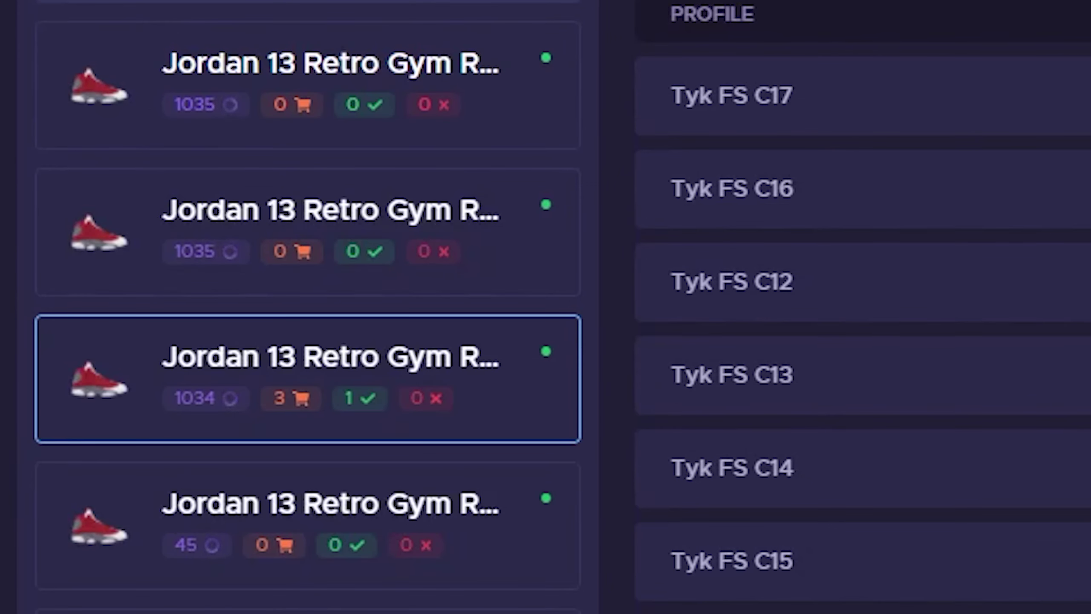
{"action": "left_click", "coordinate": [428, 415]}
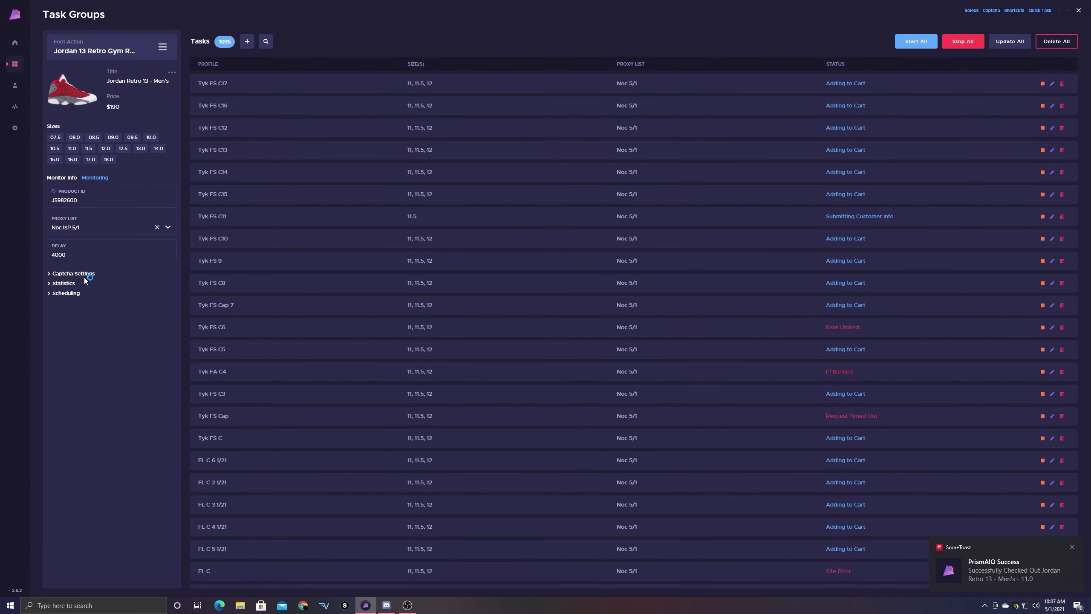
{"action": "left_click", "coordinate": [163, 47]}
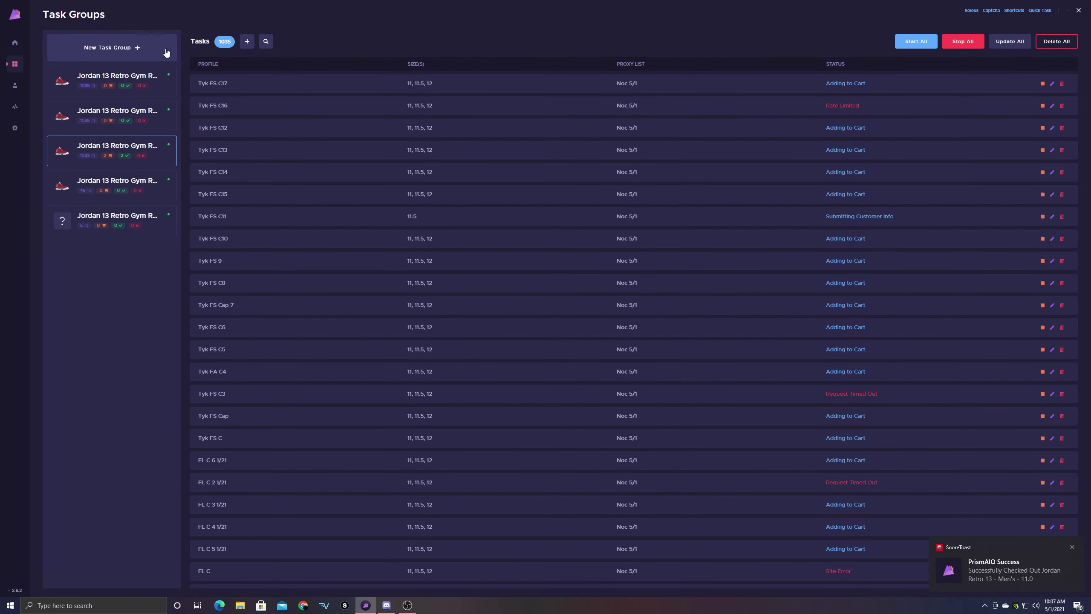
{"action": "left_click", "coordinate": [146, 149]}
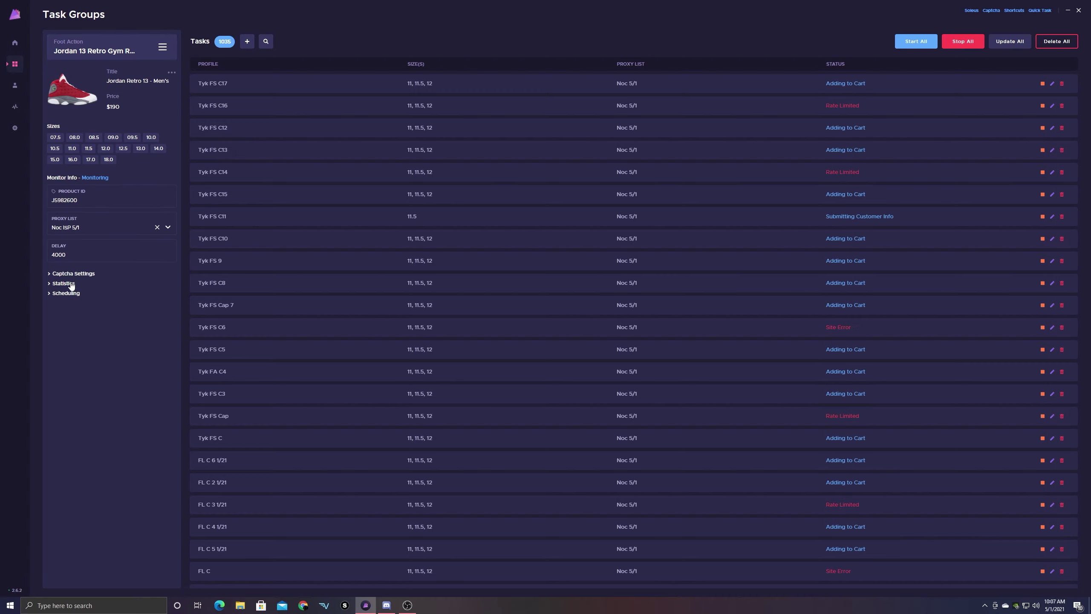
{"action": "left_click", "coordinate": [64, 284]}
{"action": "left_click", "coordinate": [138, 302]}
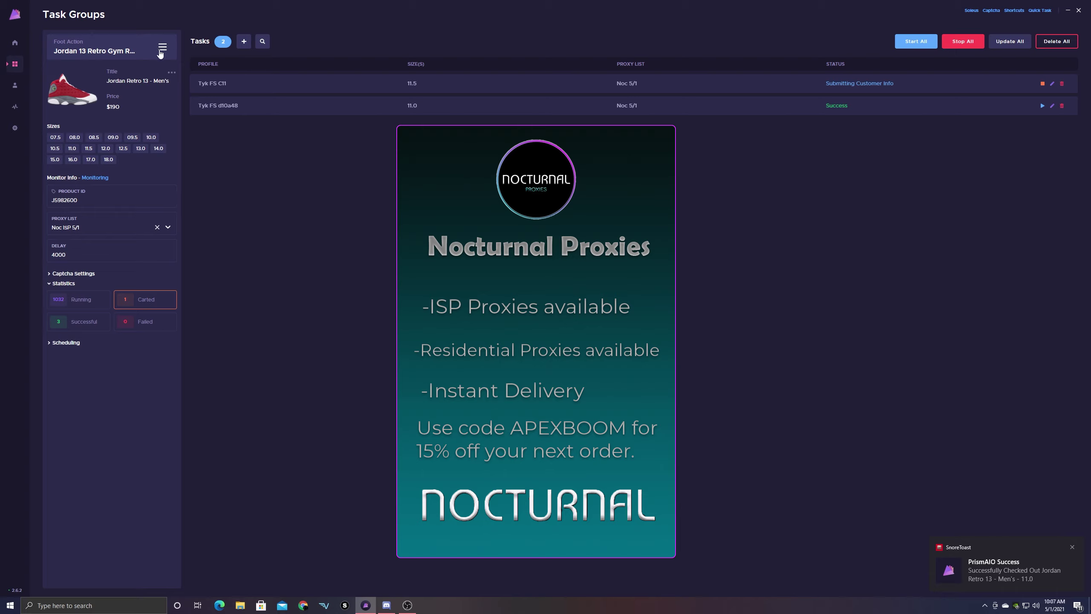
Return to the task group list and filter the first Jordan 13 group's tasks by "tyk"
{"action": "left_click", "coordinate": [161, 48]}
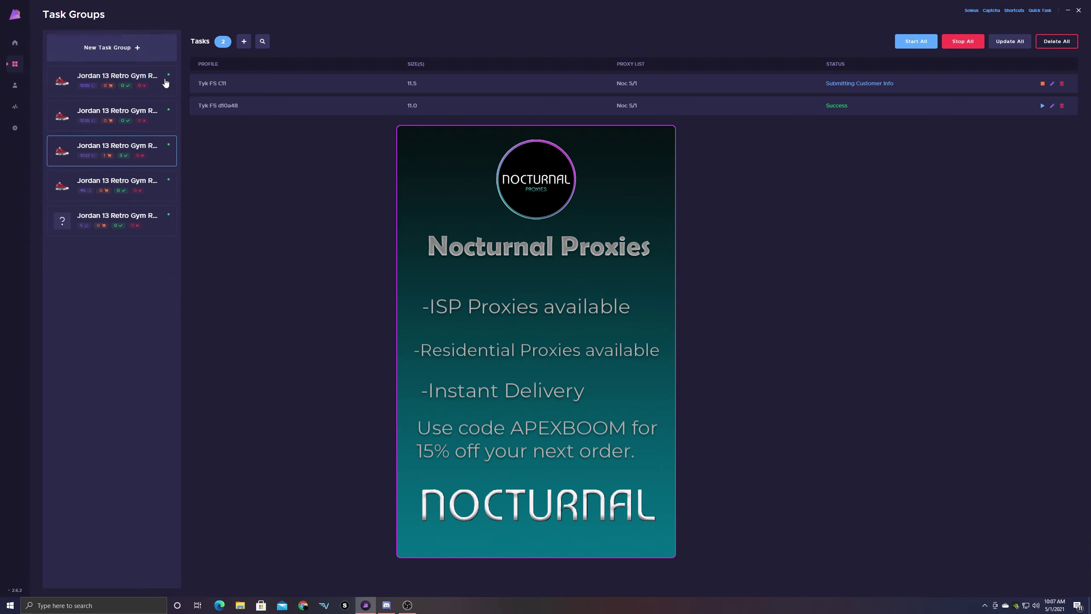
{"action": "left_click", "coordinate": [153, 154]}
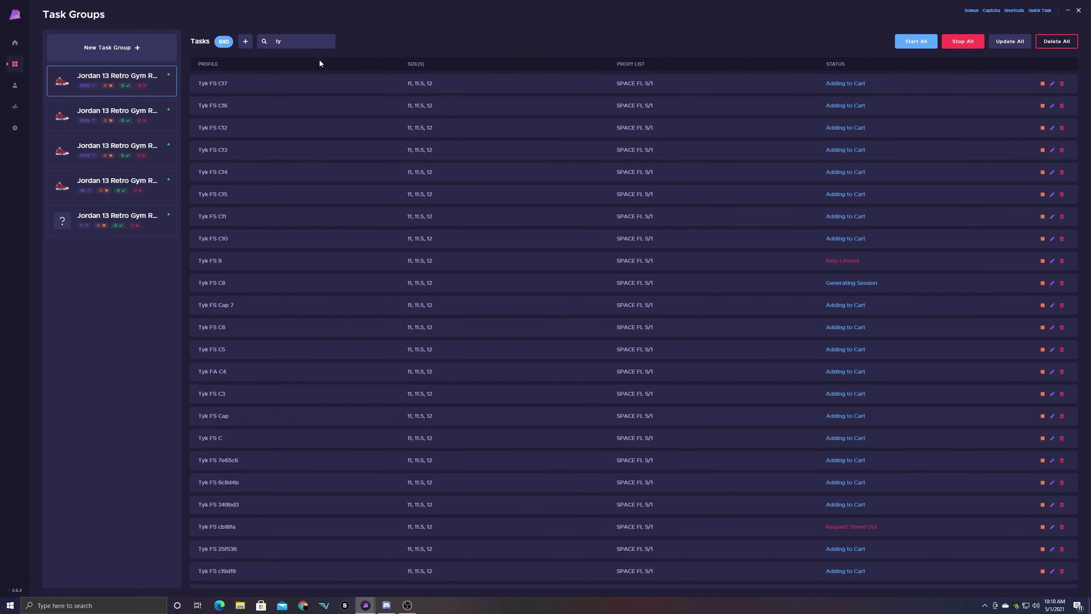
{"action": "type", "text": "k"}
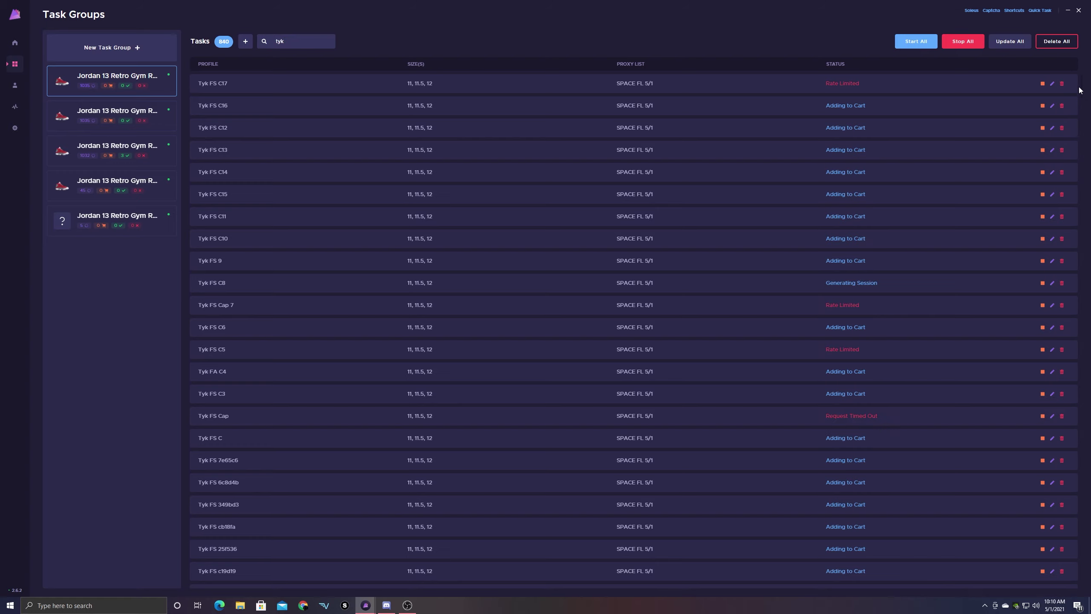
Check the statuses of the filtered tasks in the first Jordan 13 group, and stop all of them
{"action": "scroll", "coordinate": [1082, 88], "scroll_direction": "down", "scroll_amount": 3}
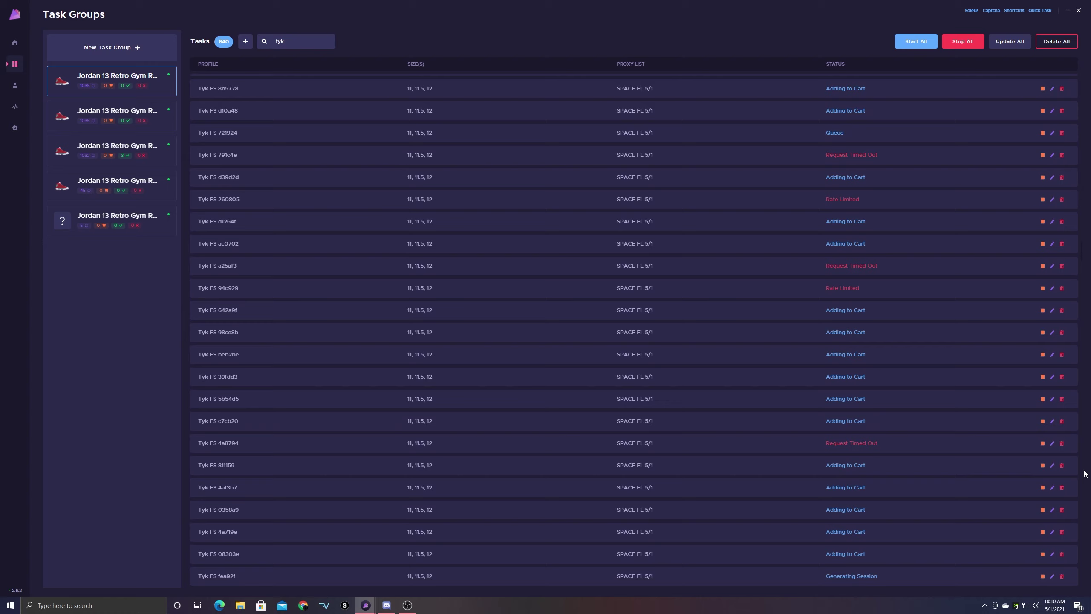
{"action": "scroll", "coordinate": [1081, 544], "scroll_direction": "up", "scroll_amount": 10}
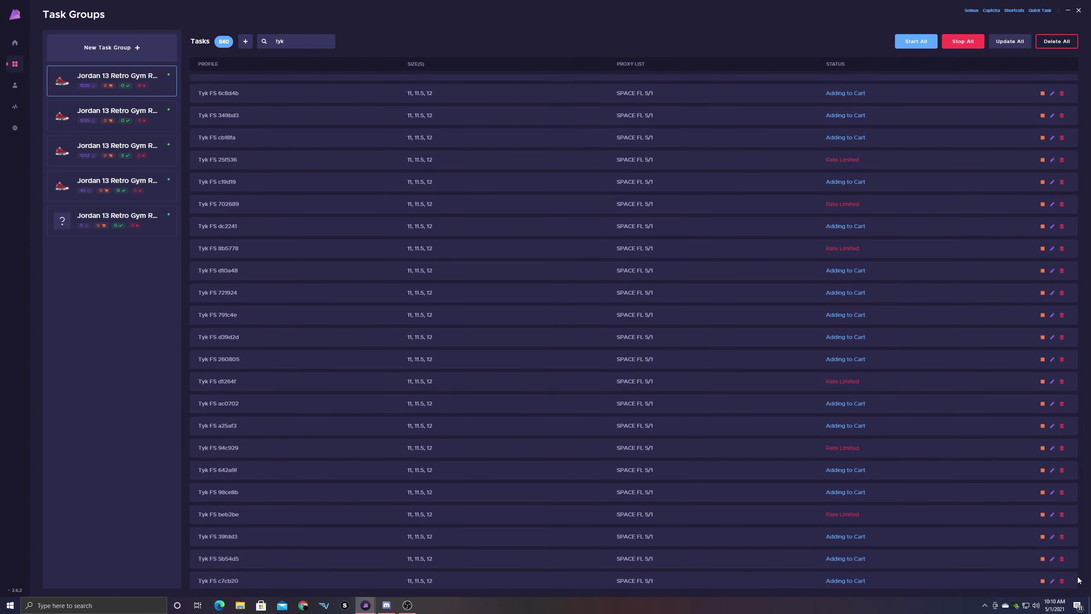
{"action": "scroll", "coordinate": [1022, 595], "scroll_direction": "up", "scroll_amount": 8}
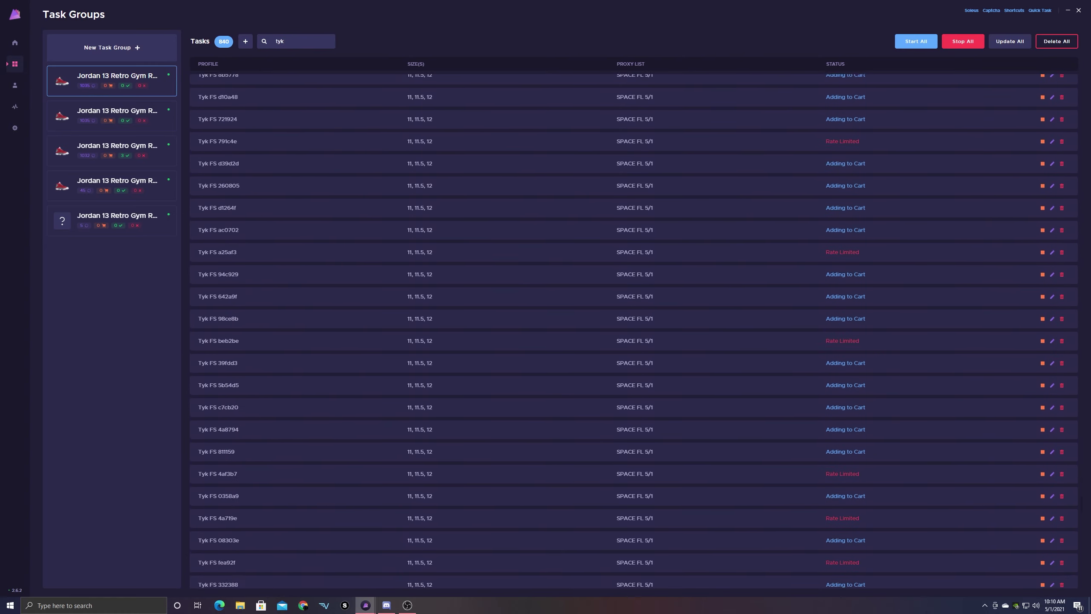
{"action": "left_click", "coordinate": [928, 585]}
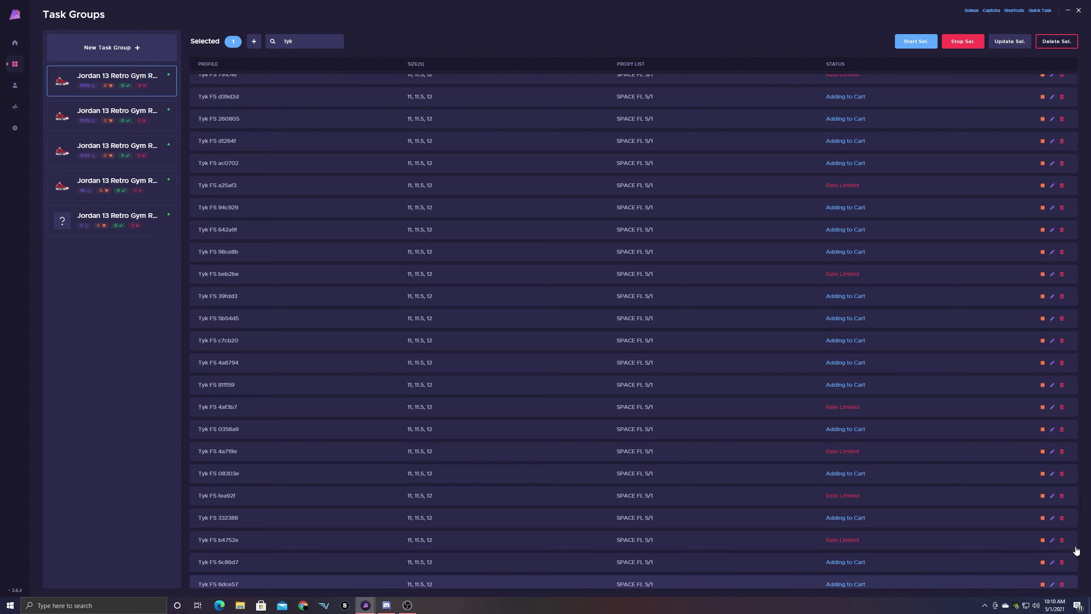
{"action": "scroll", "coordinate": [1083, 513], "scroll_direction": "down", "scroll_amount": 3}
{"action": "scroll", "coordinate": [1085, 518], "scroll_direction": "up", "scroll_amount": 6}
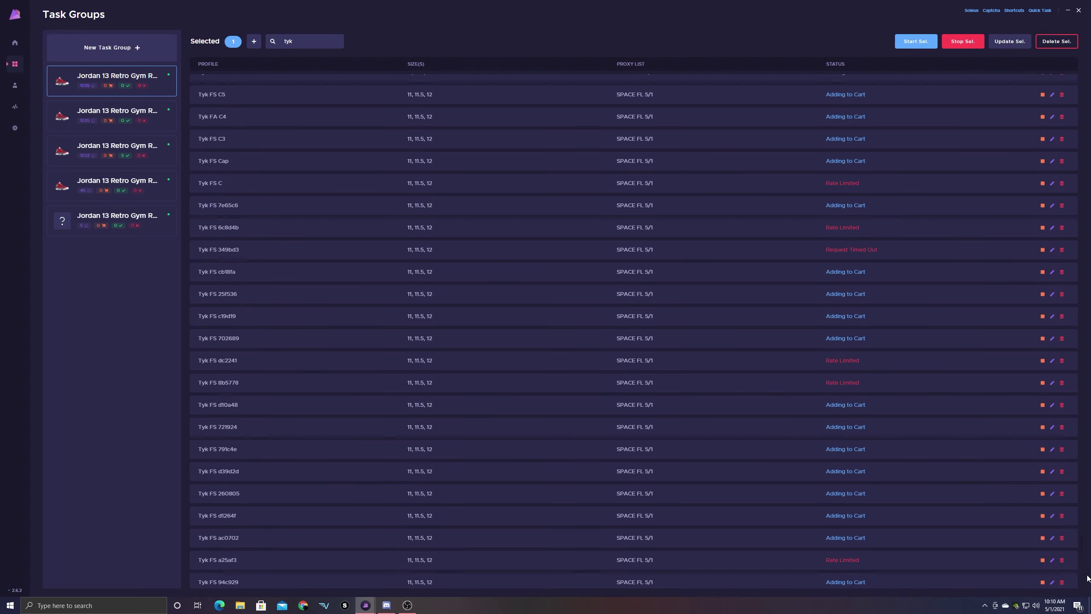
{"action": "scroll", "coordinate": [918, 450], "scroll_direction": "up", "scroll_amount": 1}
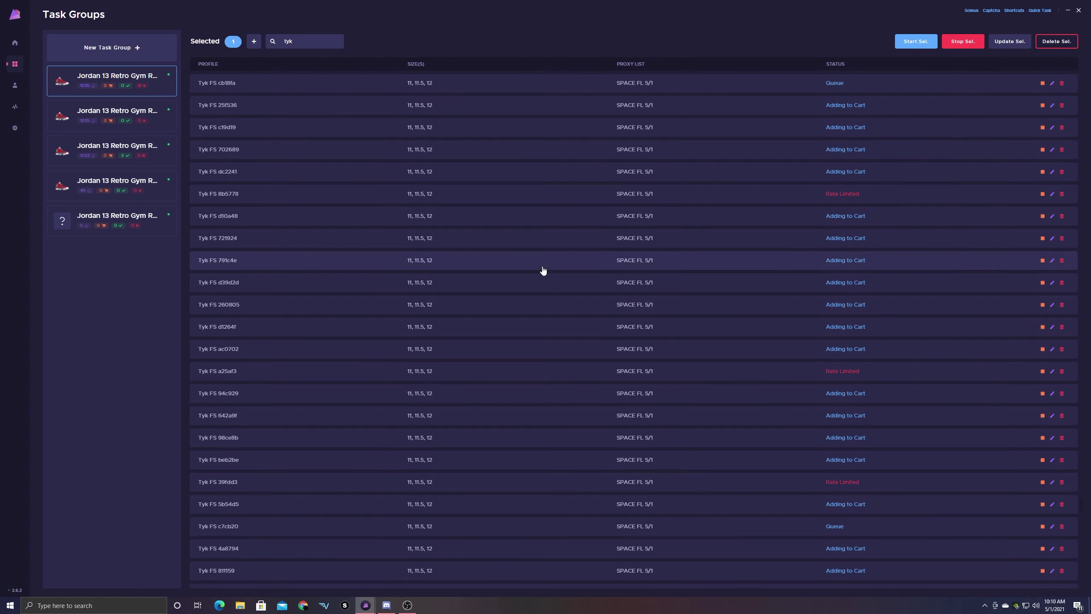
{"action": "left_click", "coordinate": [542, 269]}
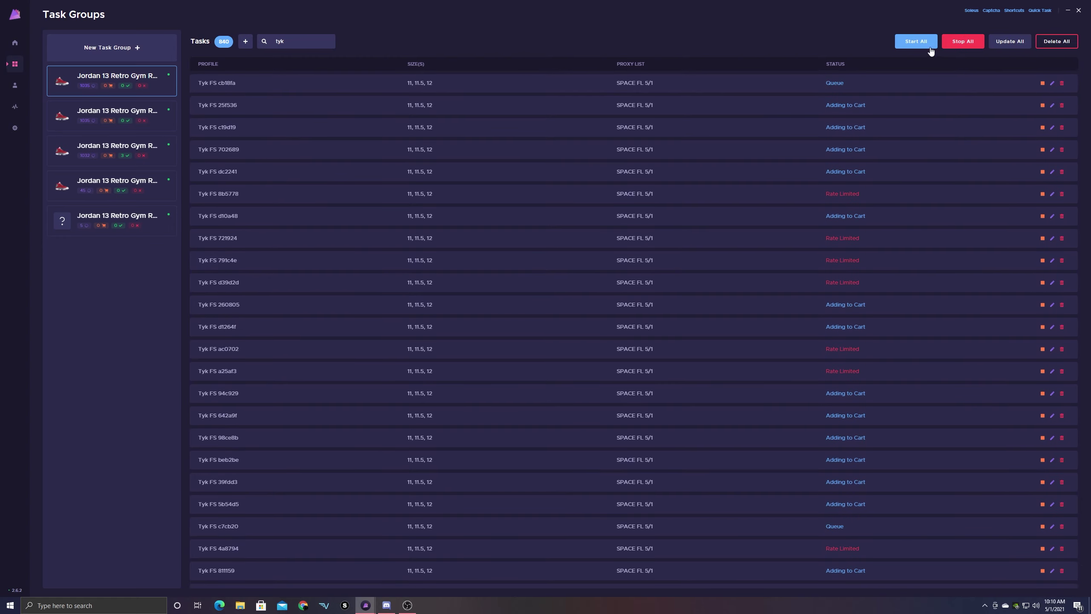
{"action": "left_click", "coordinate": [964, 42]}
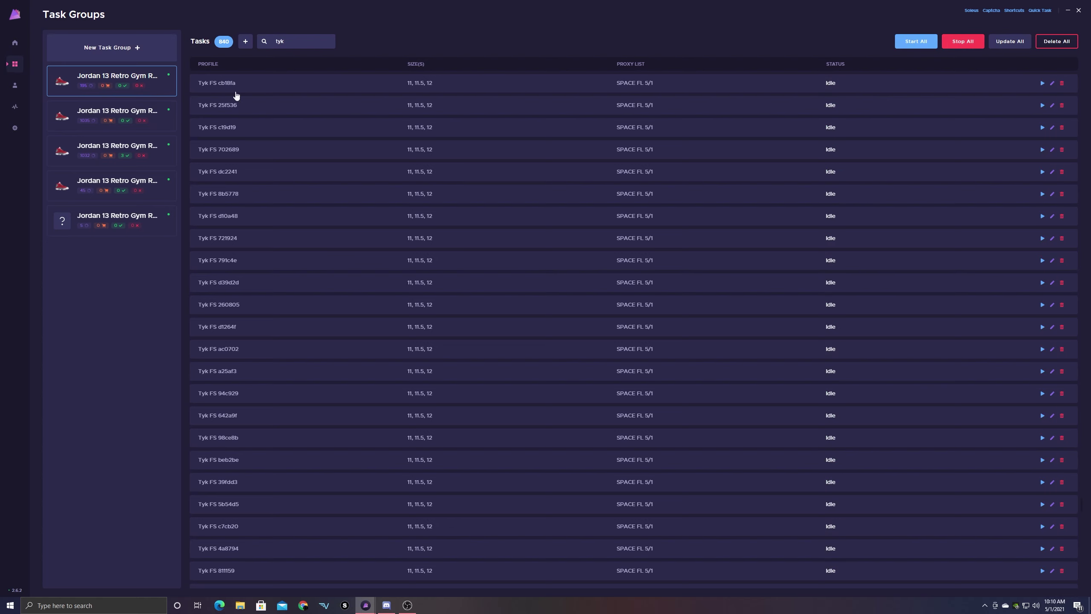
Open the third Jordan 13 group's details and filter its tasks by the Failed statistic
{"action": "left_click", "coordinate": [135, 111]}
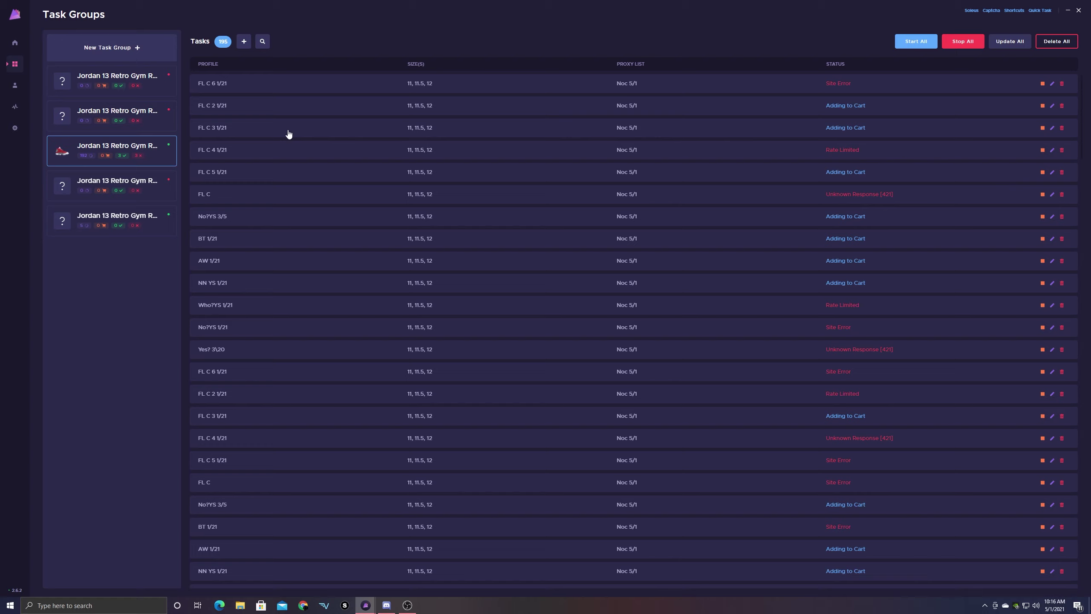
{"action": "left_click", "coordinate": [146, 155]}
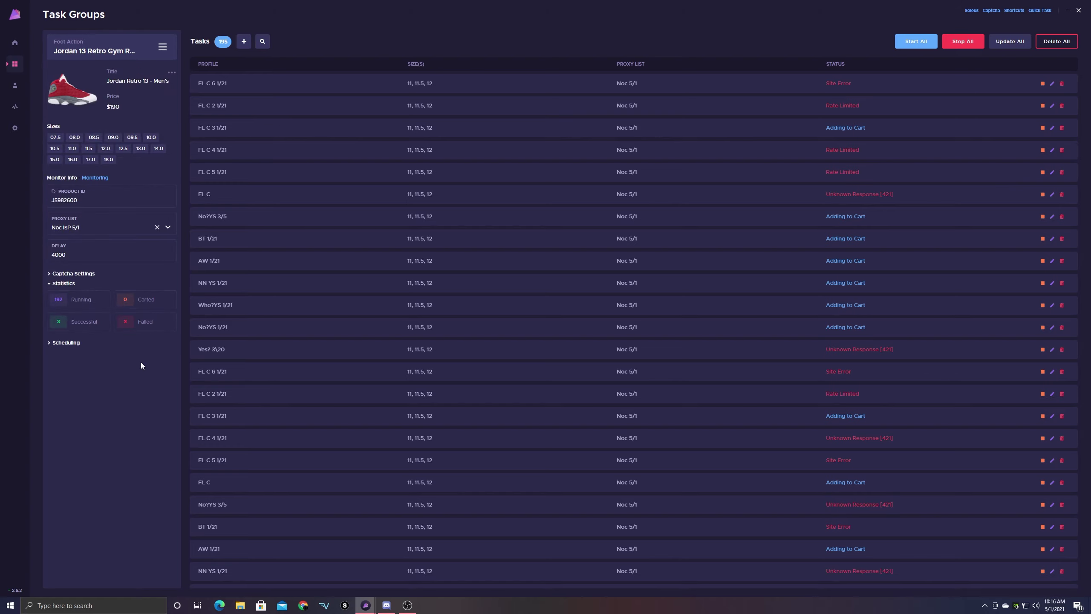
{"action": "left_click", "coordinate": [148, 328]}
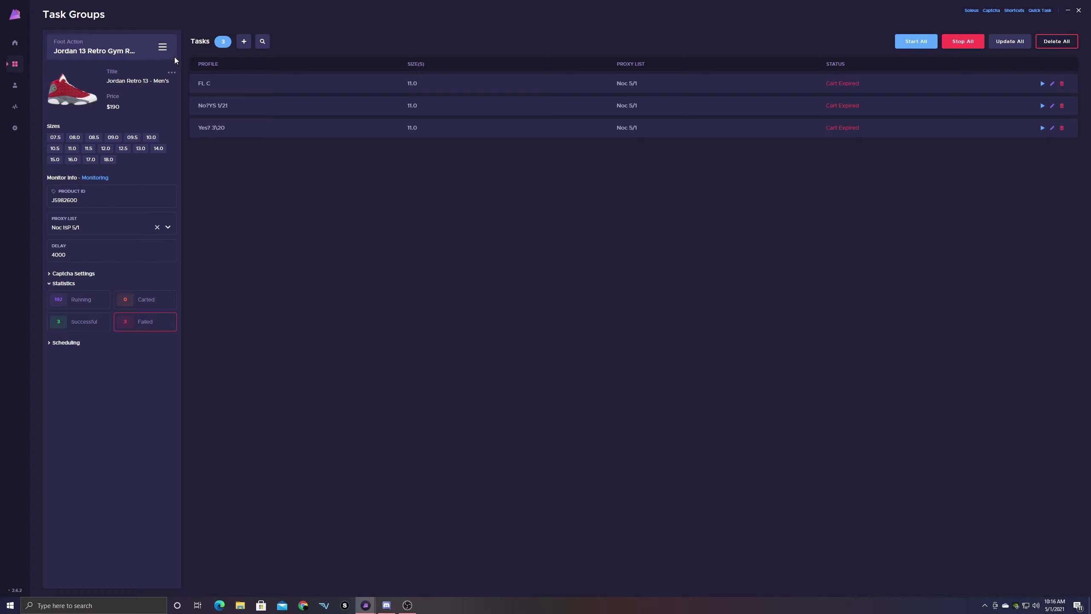
Return to the task group list and start all tasks in the second Jordan 13 group
{"action": "left_click", "coordinate": [162, 48]}
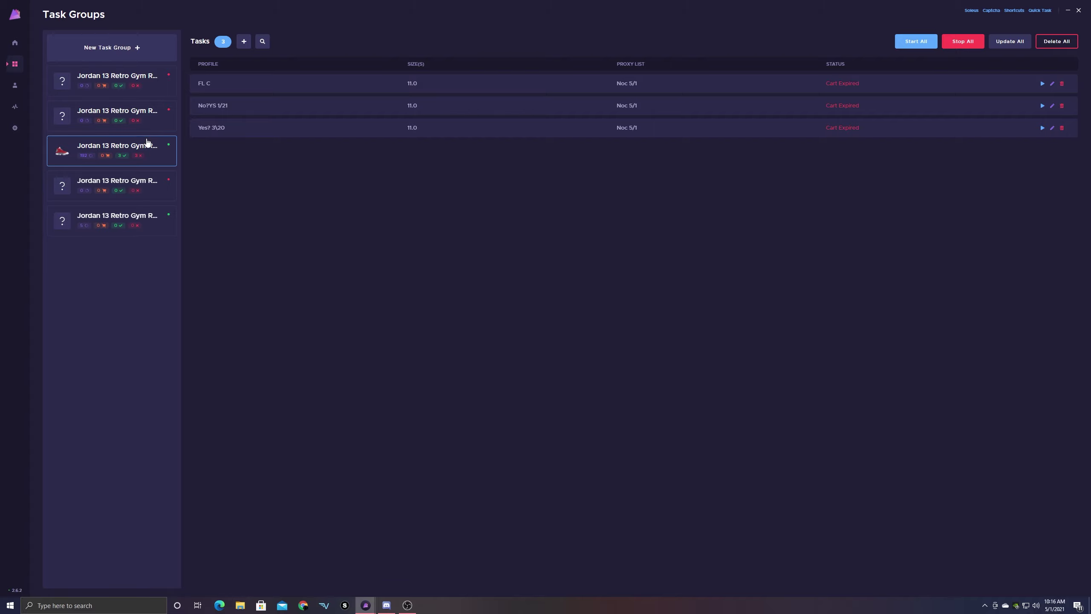
{"action": "left_click", "coordinate": [146, 121]}
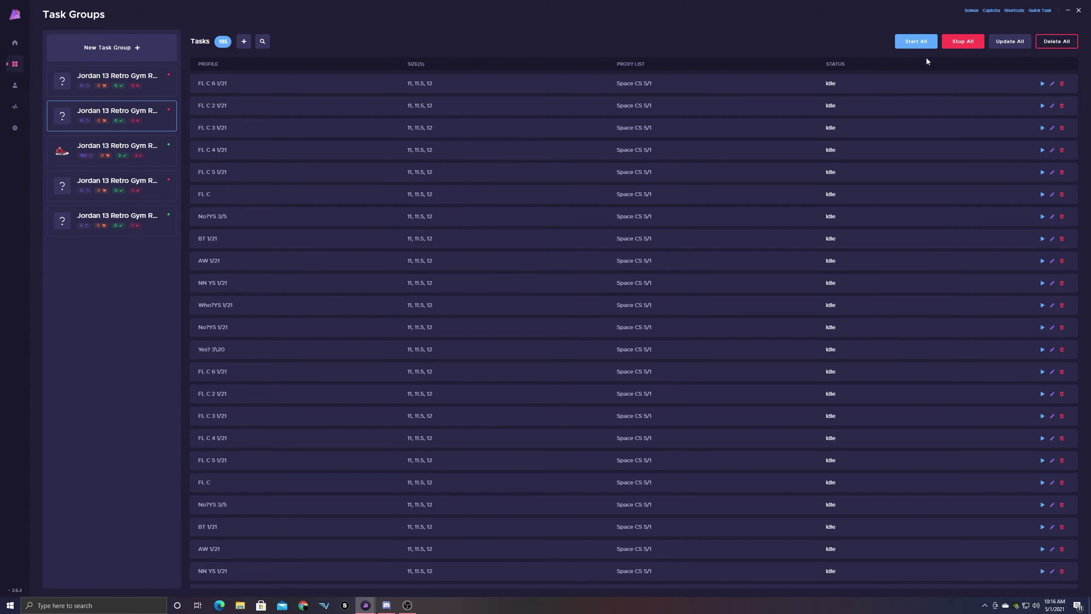
{"action": "left_click", "coordinate": [916, 41]}
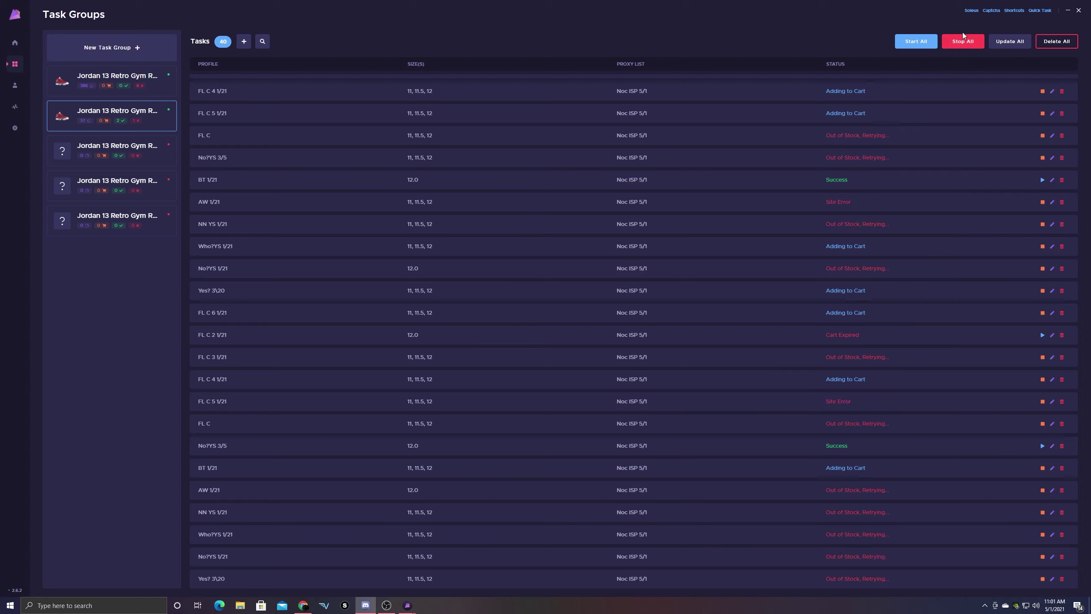
Stop all tasks in the first Jordan 13 group, and open the second group's task list
{"action": "left_click", "coordinate": [158, 80]}
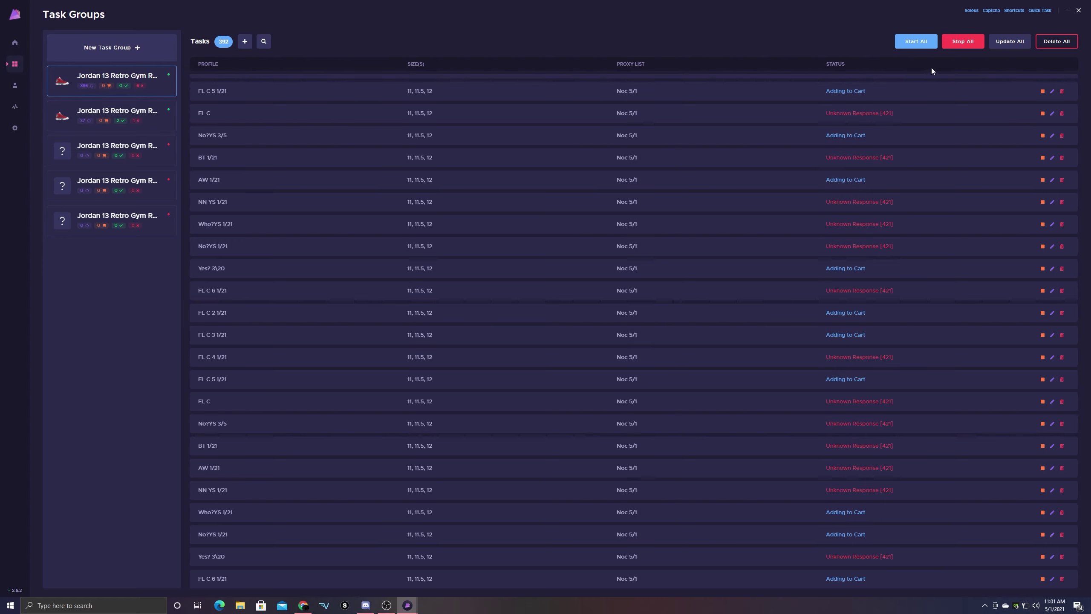
{"action": "left_click", "coordinate": [972, 41]}
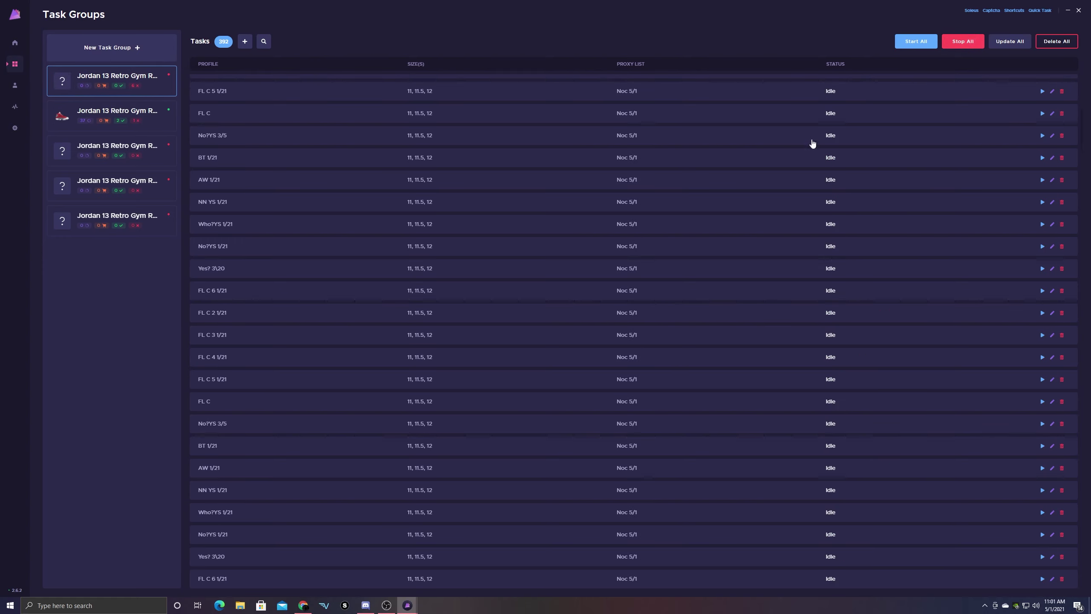
{"action": "left_click", "coordinate": [148, 119]}
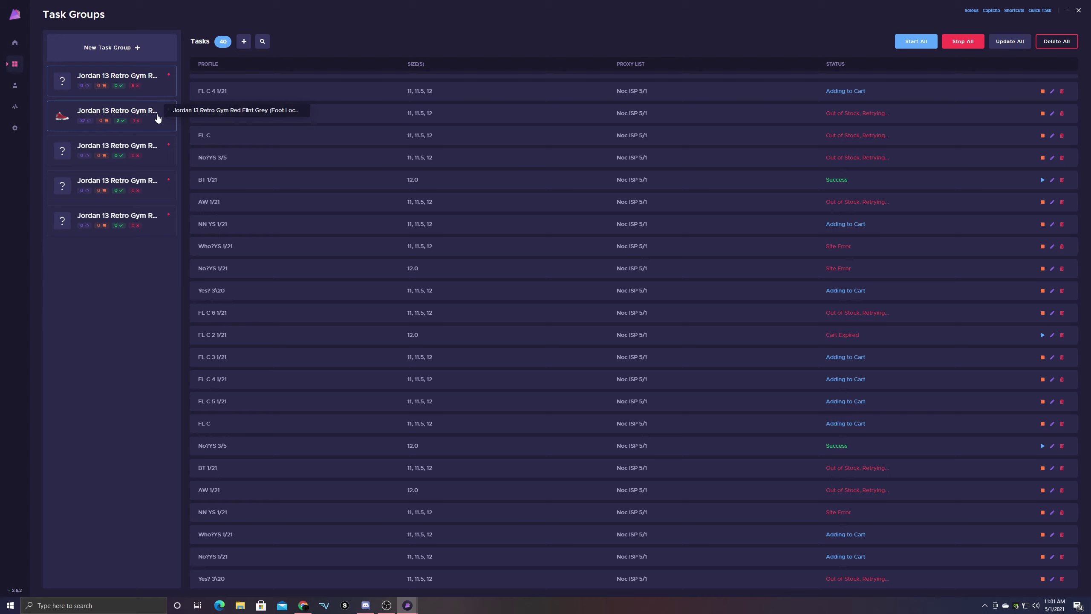